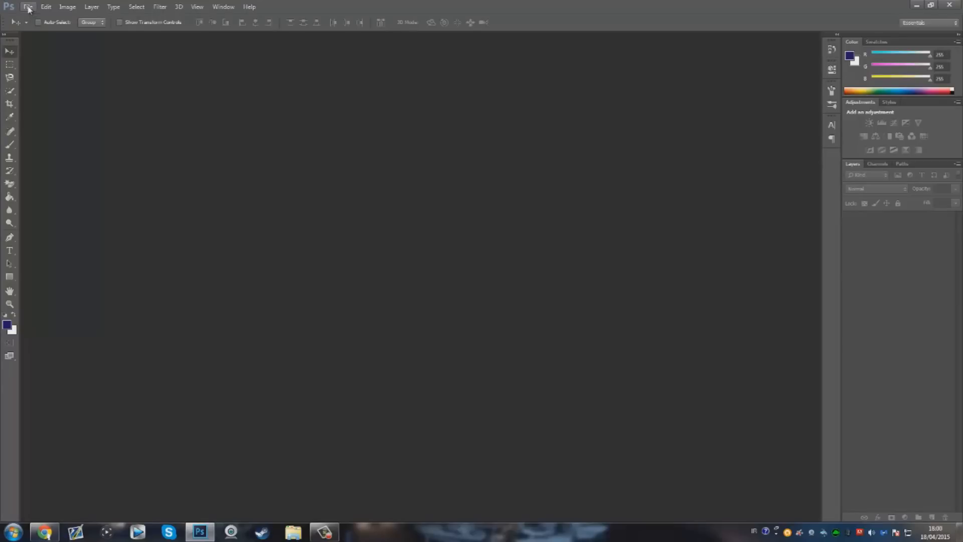
Create a new 1920 x 1080 pixel document at 72 pixels/inch in RGB Color with a transparent background
left_click(31, 20)
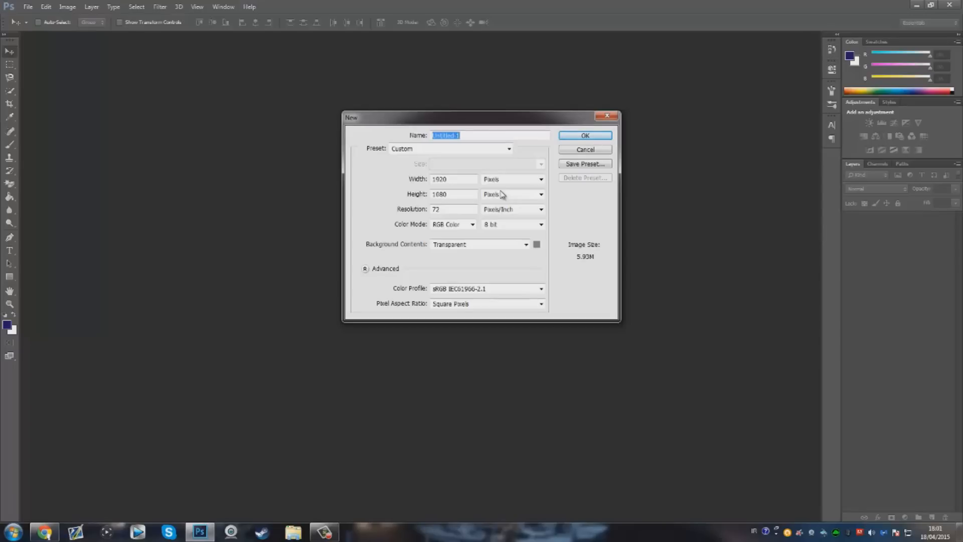
left_click(541, 179)
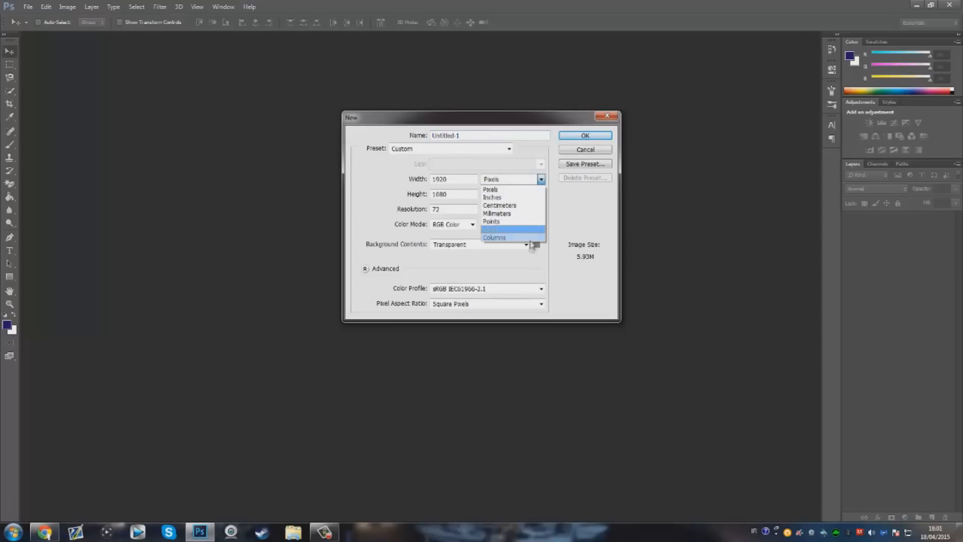
left_click(520, 190)
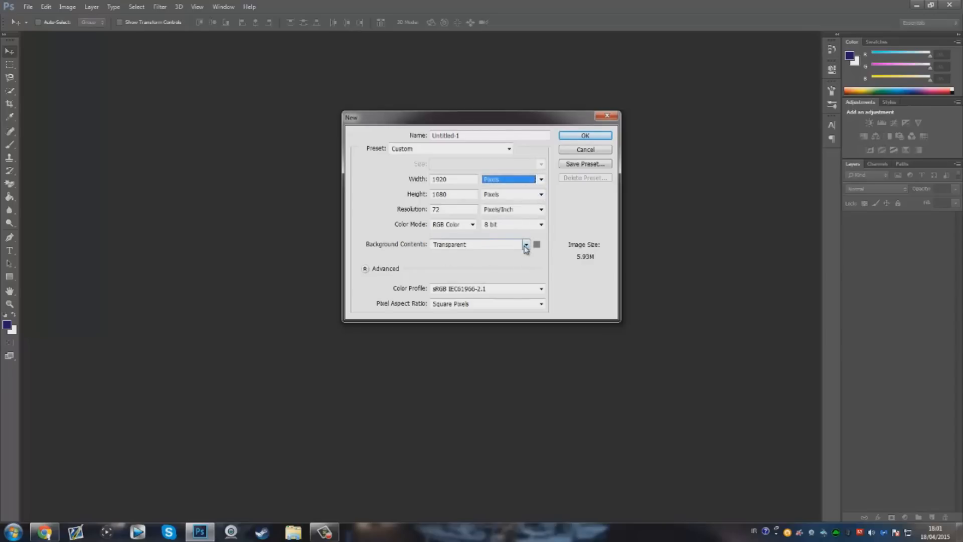
left_click(592, 136)
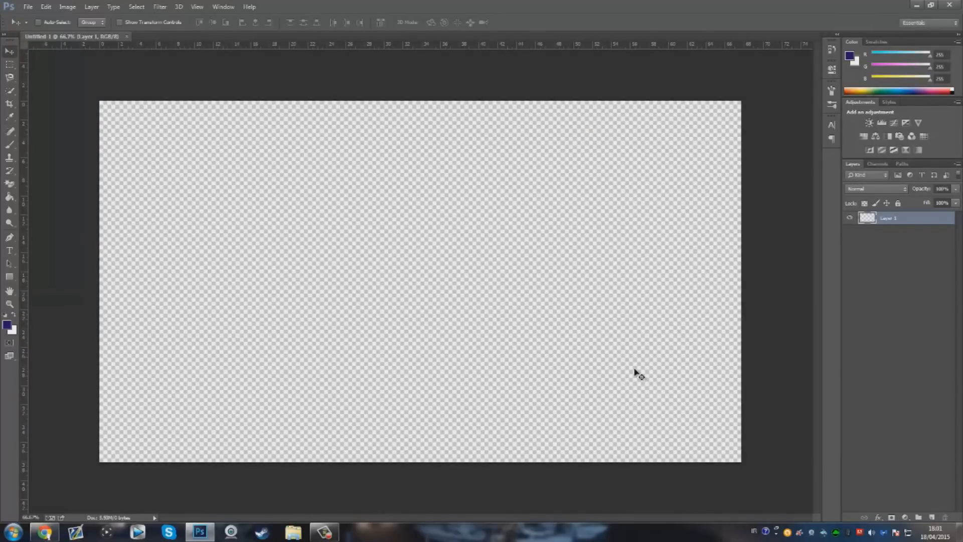
Place the BORDER TRANS image from the project folder on the desktop into the canvas and commit it
left_click(916, 5)
double_click(819, 489)
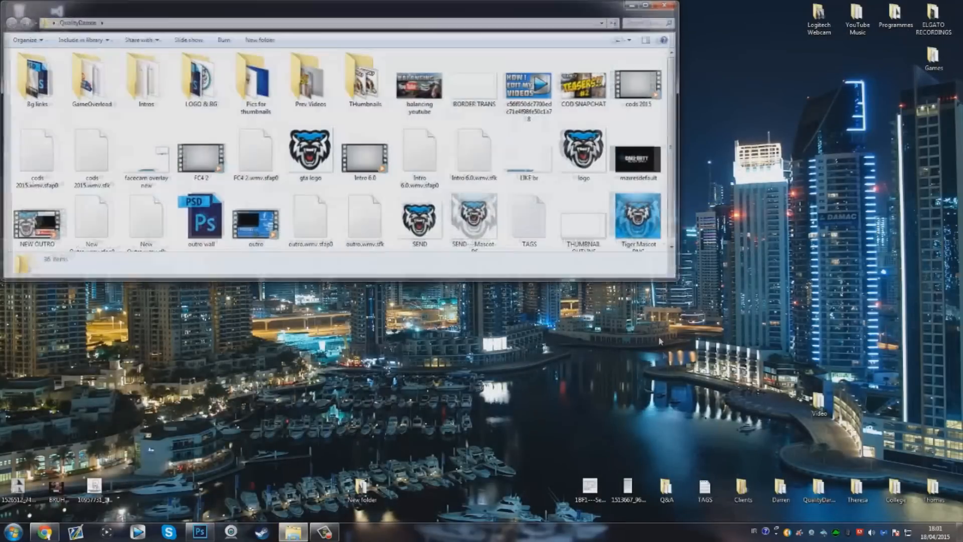
left_click(459, 104)
left_click_drag(499, 108, 236, 307)
left_click(9, 52)
left_click(436, 201)
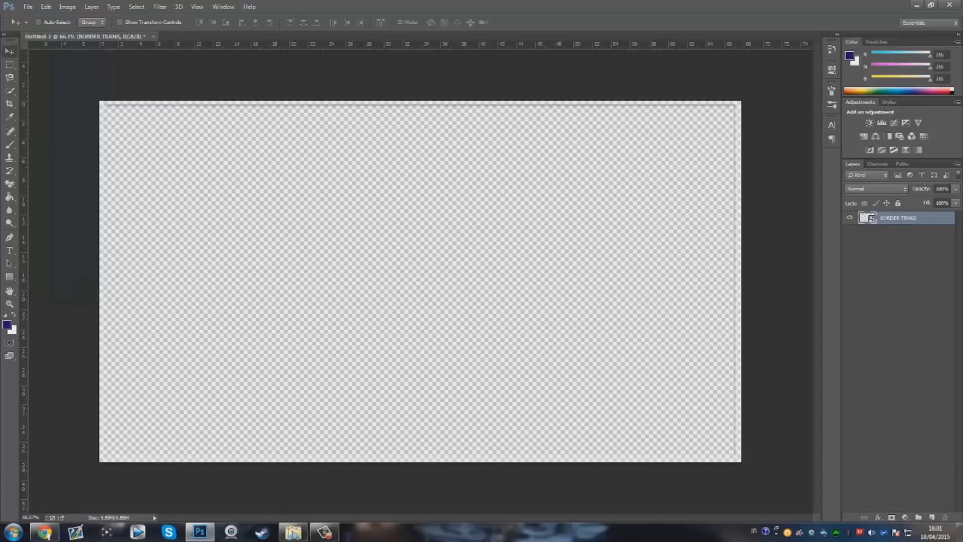
View the "How I edit my videos" and "balancing youtube" thumbnails in the project folder as examples
left_click(293, 532)
left_click(525, 118)
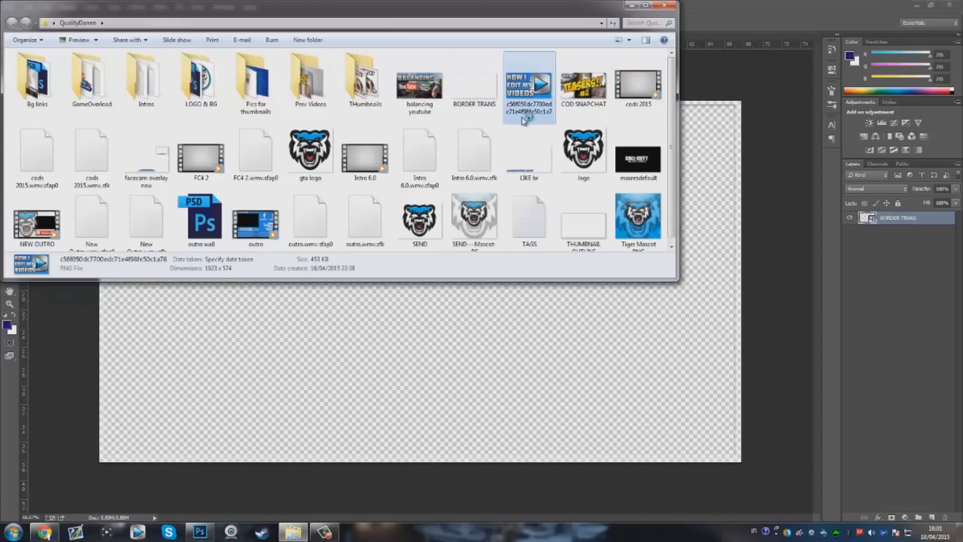
double_click(523, 118)
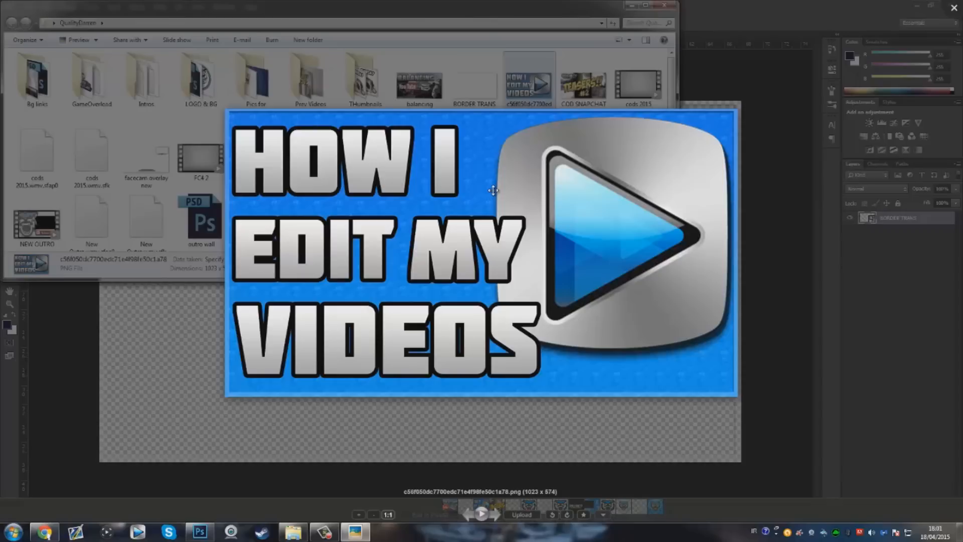
left_click(676, 64)
left_click(422, 85)
double_click(422, 86)
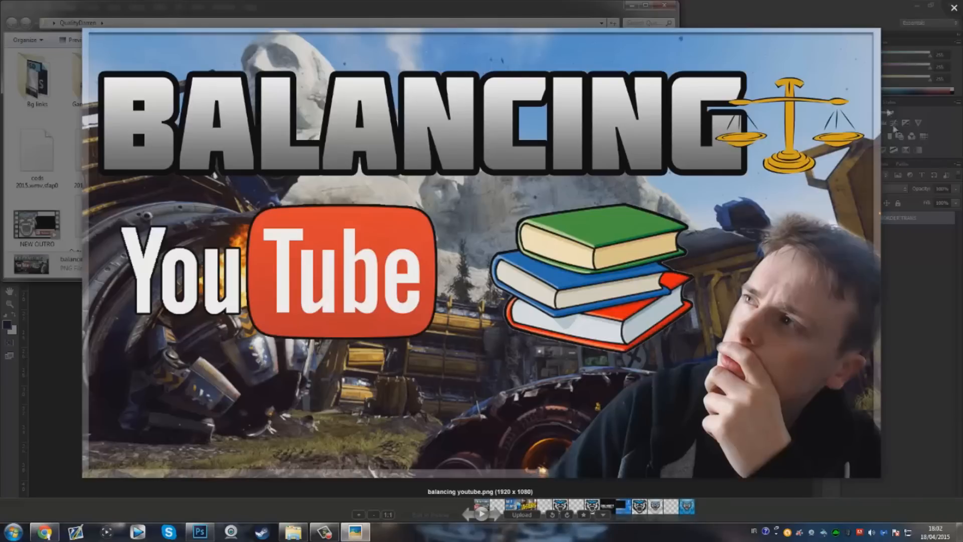
left_click(955, 8)
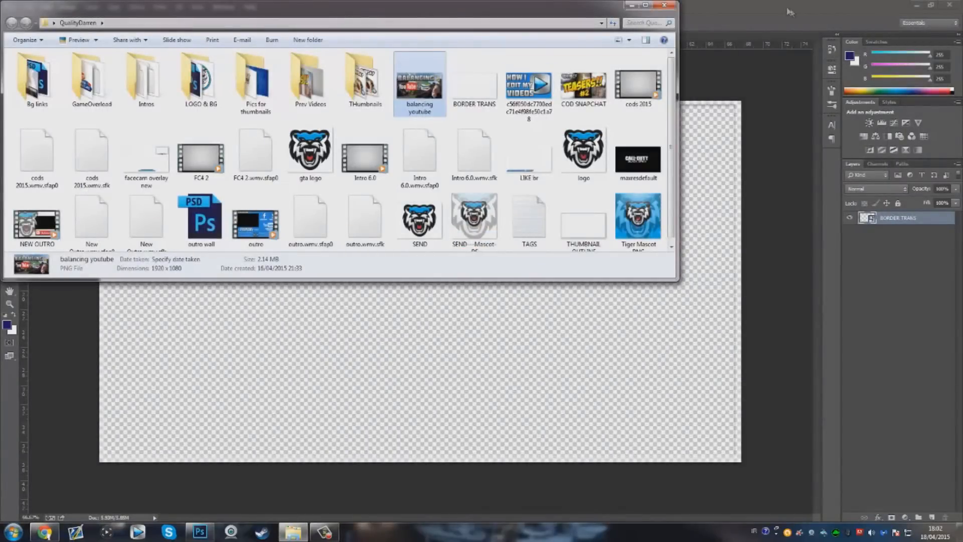
left_click(632, 5)
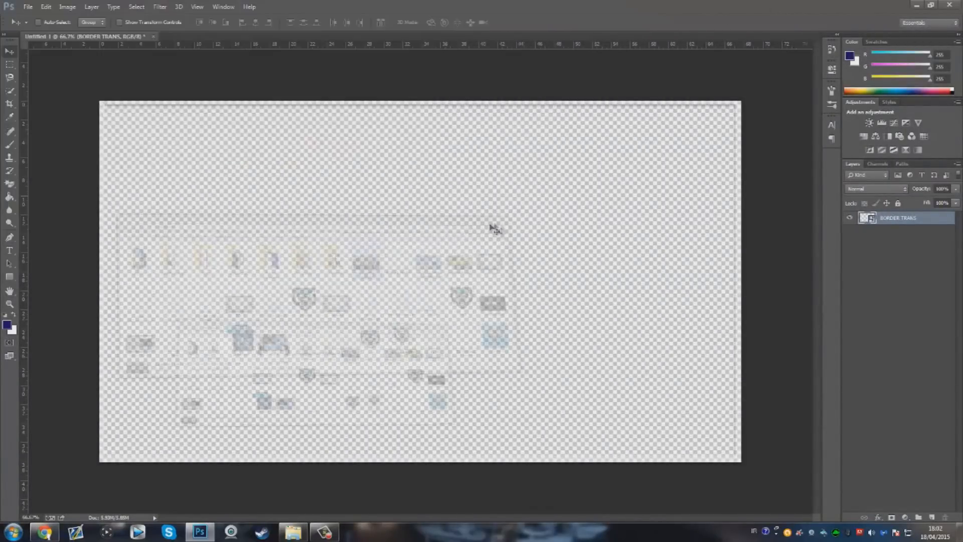
Draw a dark blue rectangle about 1967 x 1124 px over the whole canvas and shift it slightly right and down
left_click(8, 277)
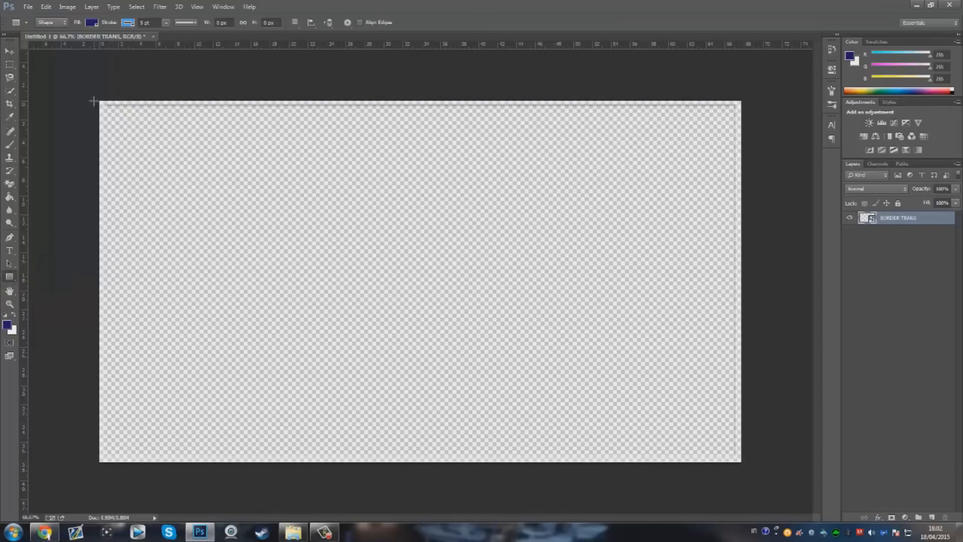
left_click_drag(92, 94, 750, 470)
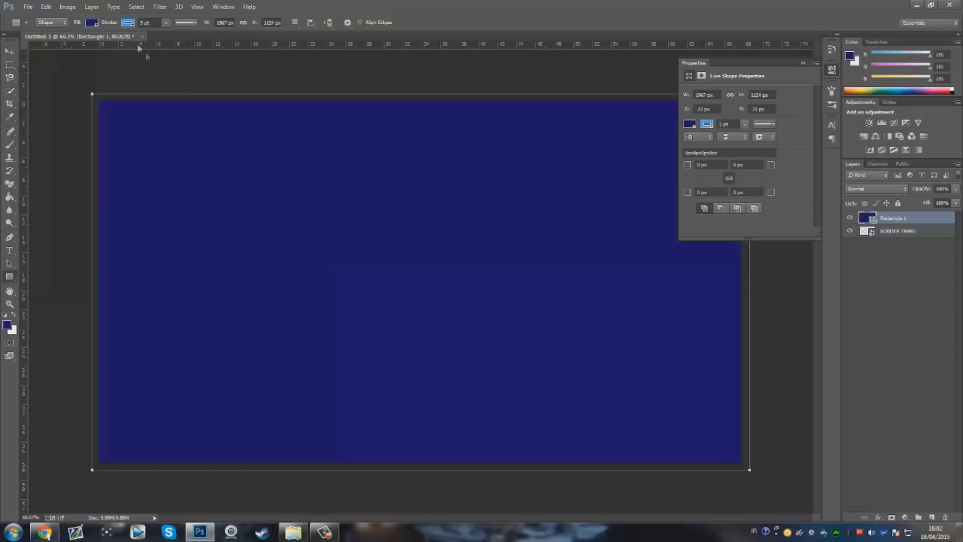
left_click_drag(199, 157, 177, 160)
key("ctrl+z")
left_click(9, 51)
left_click_drag(222, 200, 184, 164)
Remove the rectangle's stroke and collapse its shape properties
left_click(707, 124)
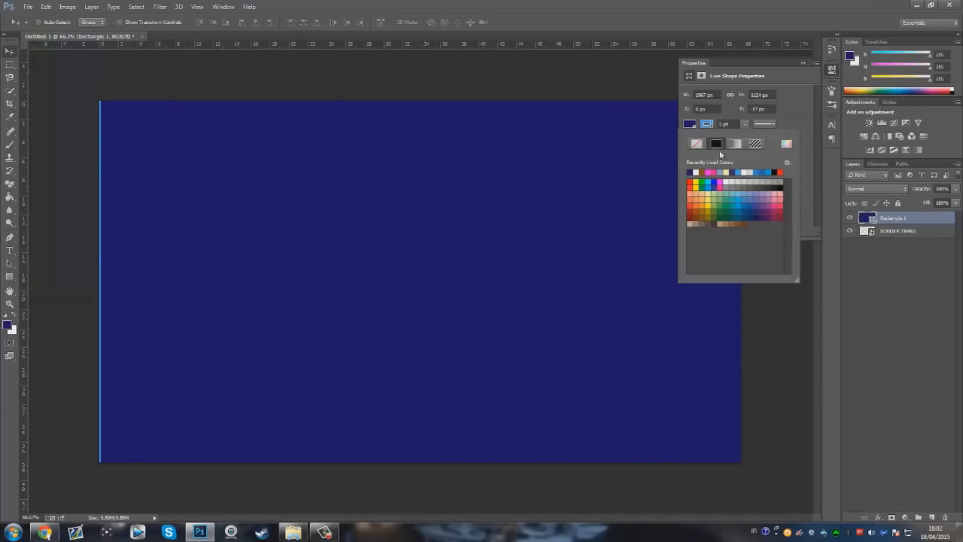
left_click(697, 144)
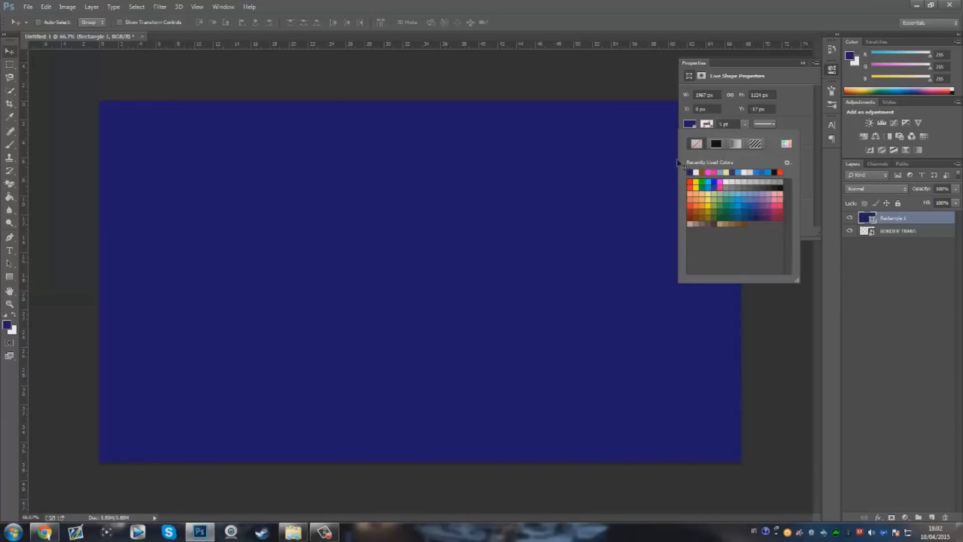
left_click(803, 64)
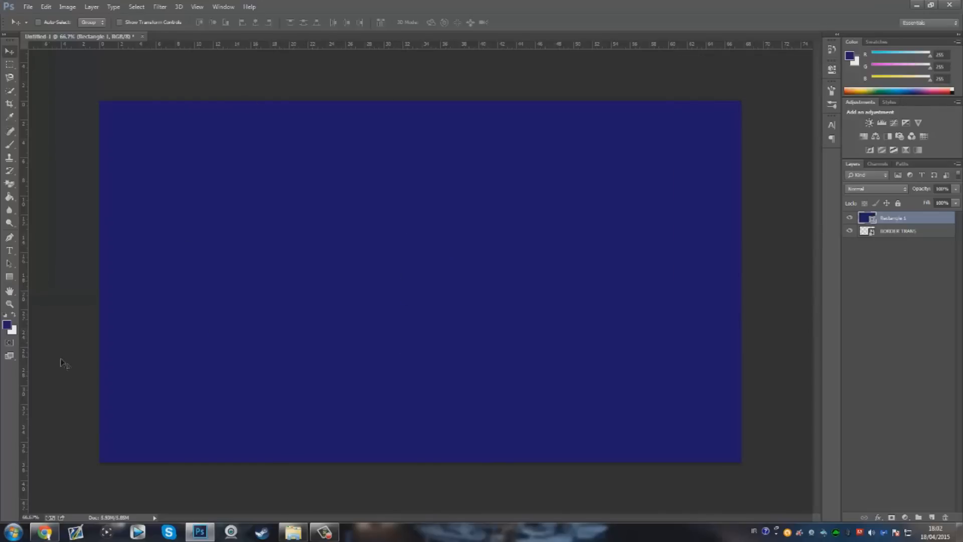
Set the foreground color to white (RGB 255, 255, 255)
left_click(9, 327)
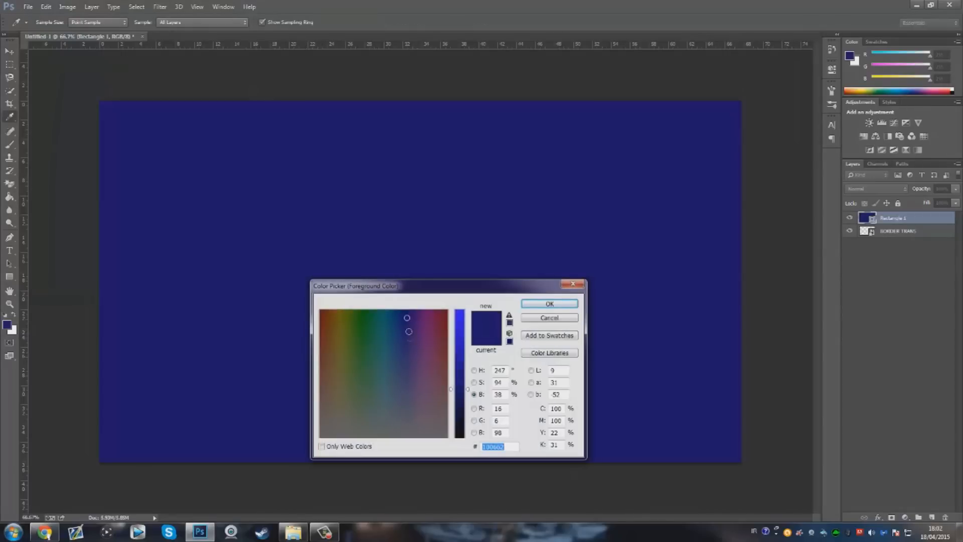
left_click(571, 285)
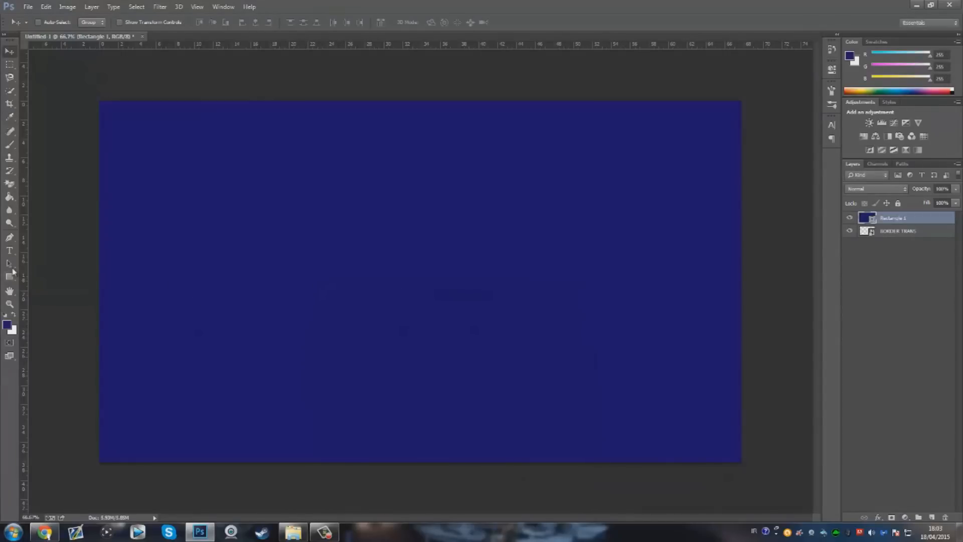
left_click(7, 325)
left_click(322, 437)
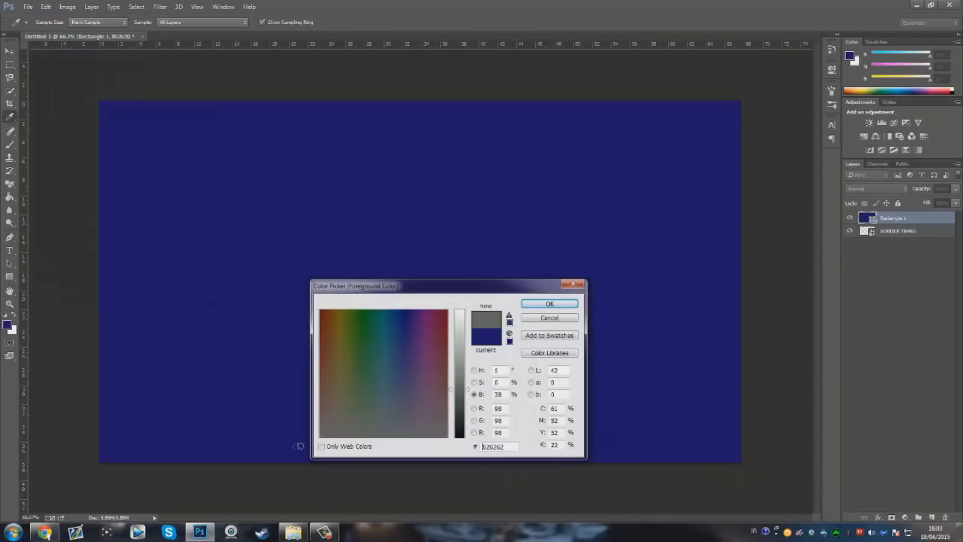
left_click_drag(461, 349, 460, 310)
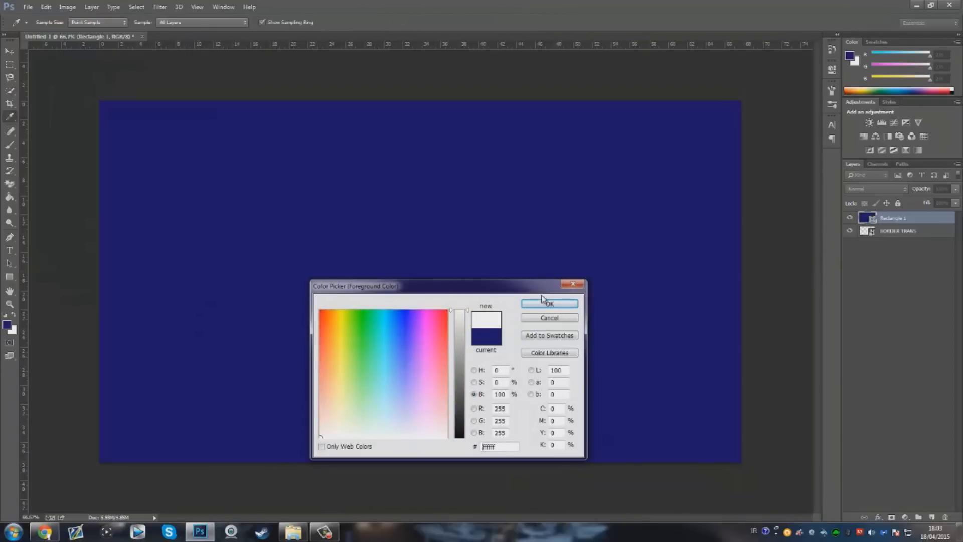
left_click(549, 305)
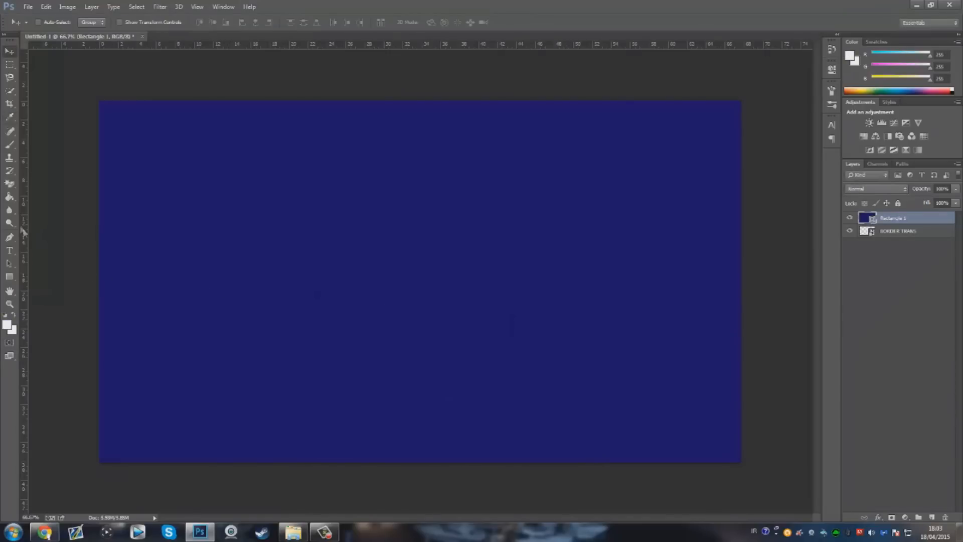
Try rasterizing the rectangle and filling it with white using the Paint Bucket, and undo the fill
left_click(9, 198)
left_click(266, 217)
left_click(433, 201)
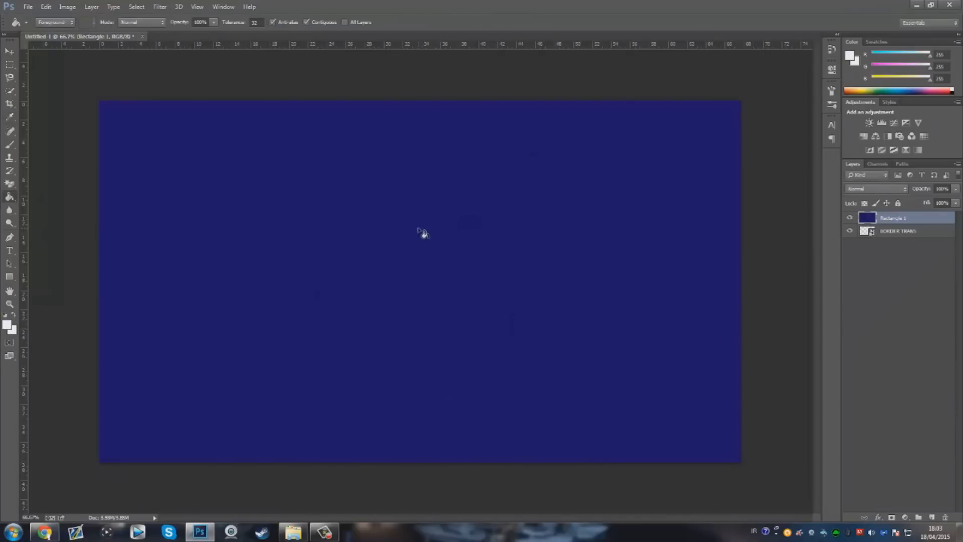
left_click(289, 245)
left_click(9, 52)
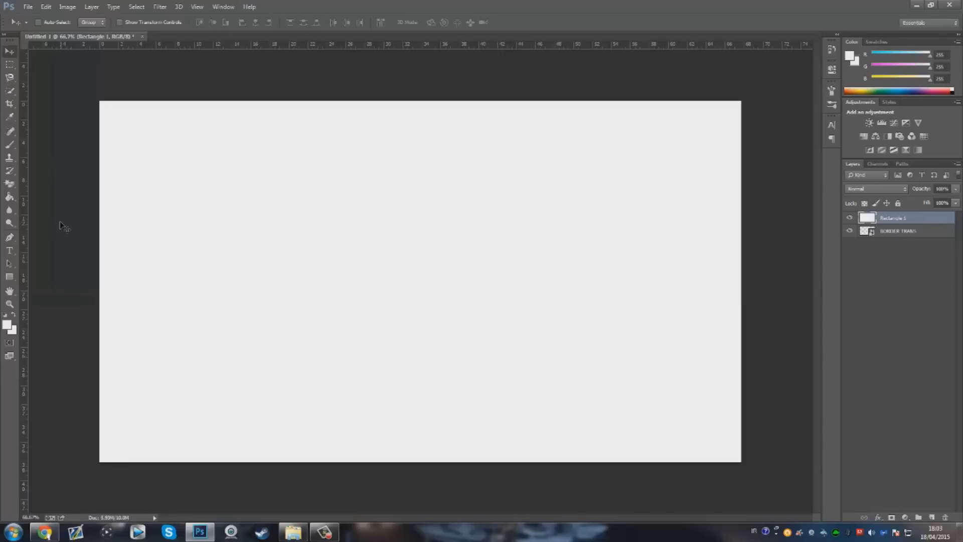
key("ctrl+z")
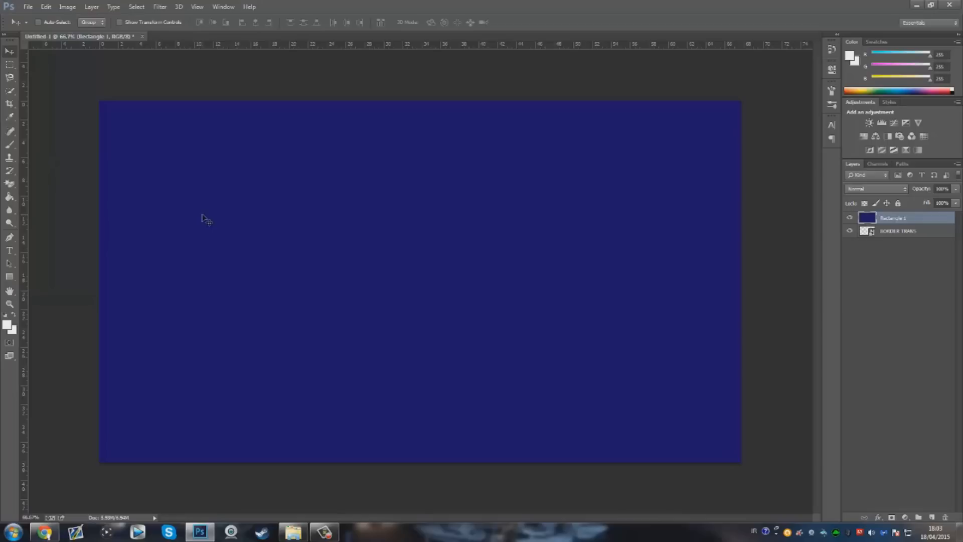
Move the rectangle layer below BORDER TRANS and enable a Pattern Overlay in its layer style
left_click_drag(911, 224, 911, 236)
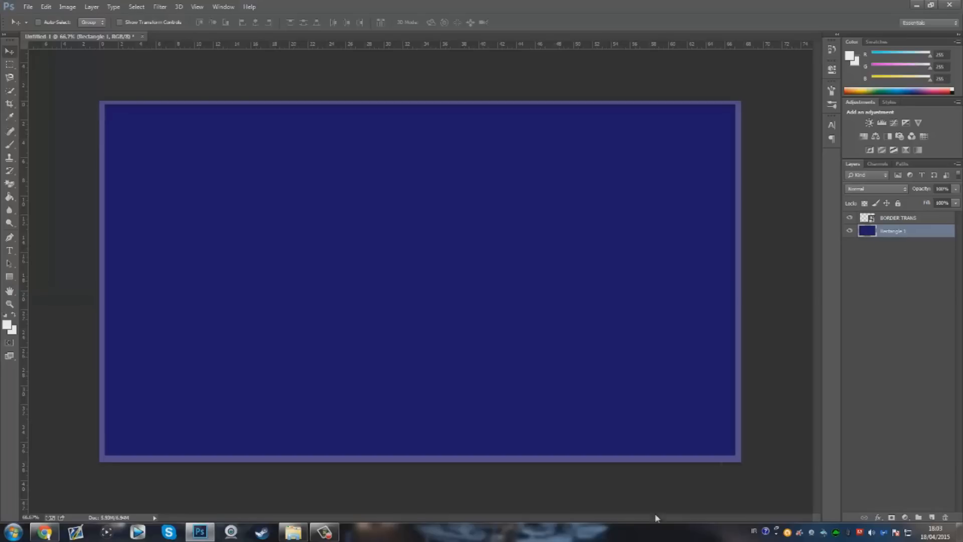
double_click(923, 238)
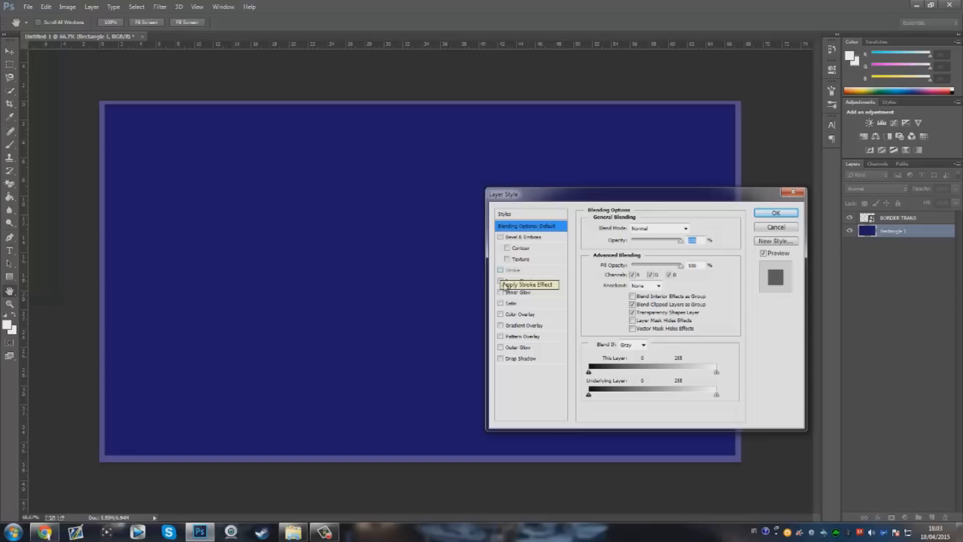
left_click(501, 314)
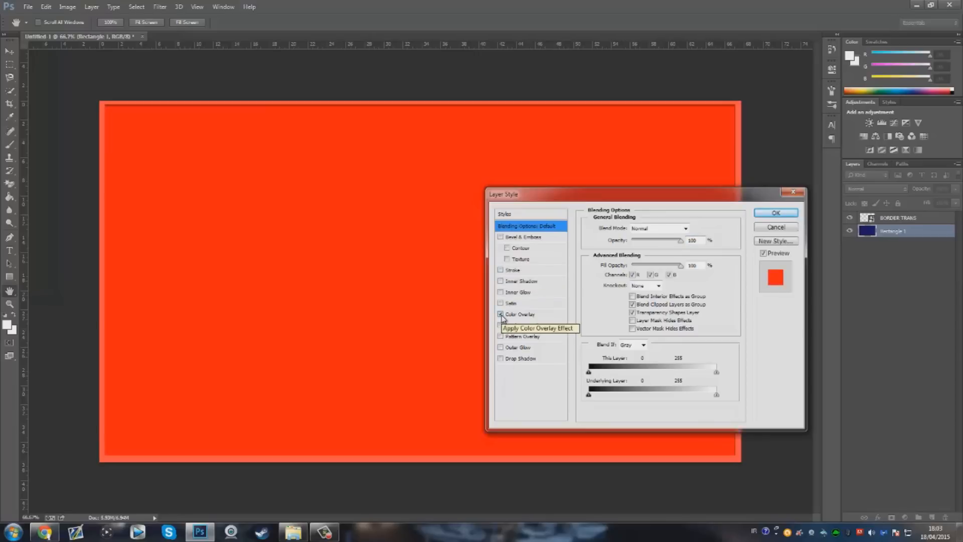
left_click(501, 315)
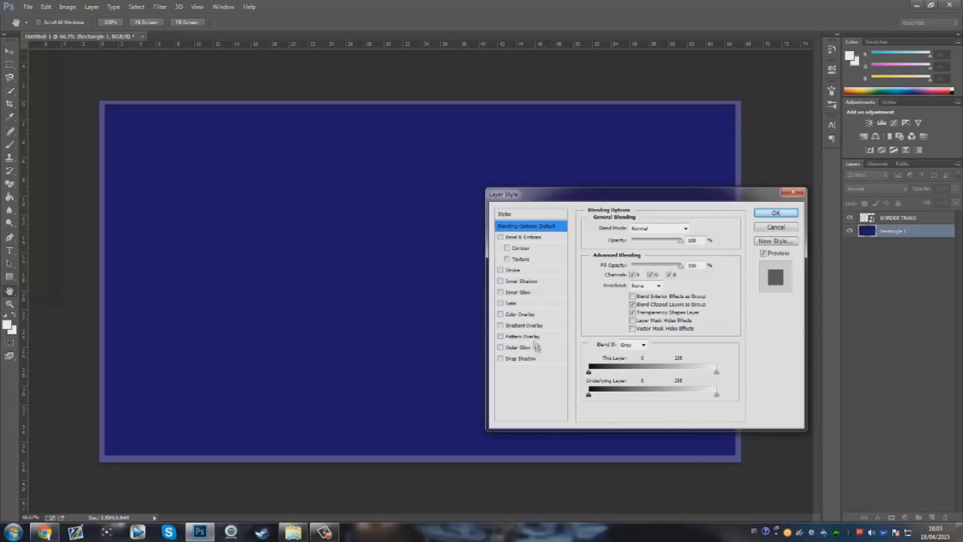
left_click(501, 337)
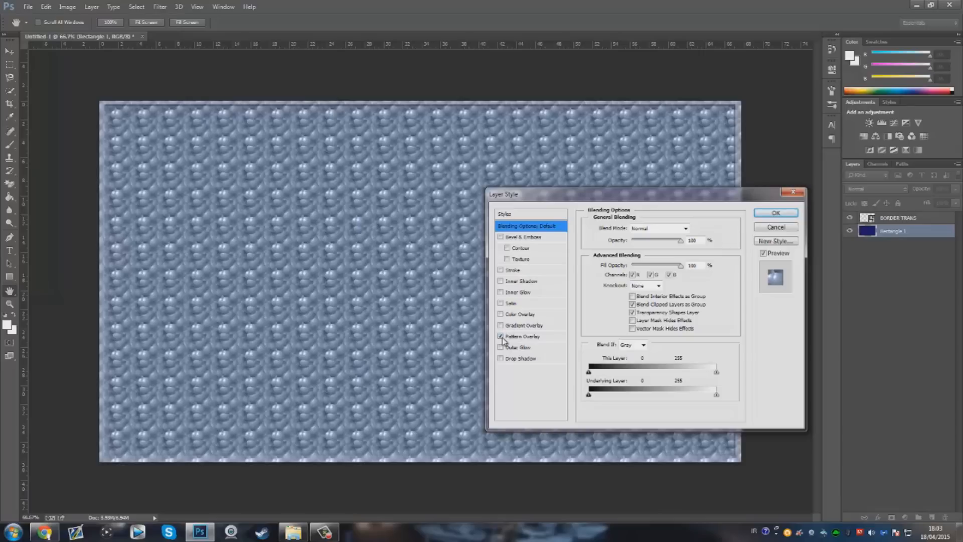
left_click(517, 338)
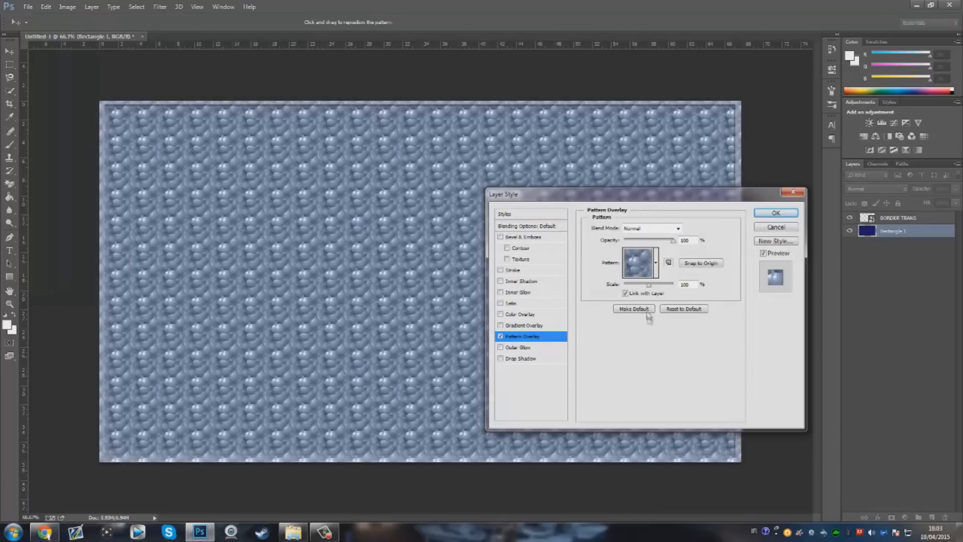
Try the other available patterns for the overlay and return to the blue bubble pattern
left_click(656, 262)
left_click(607, 293)
left_click(627, 298)
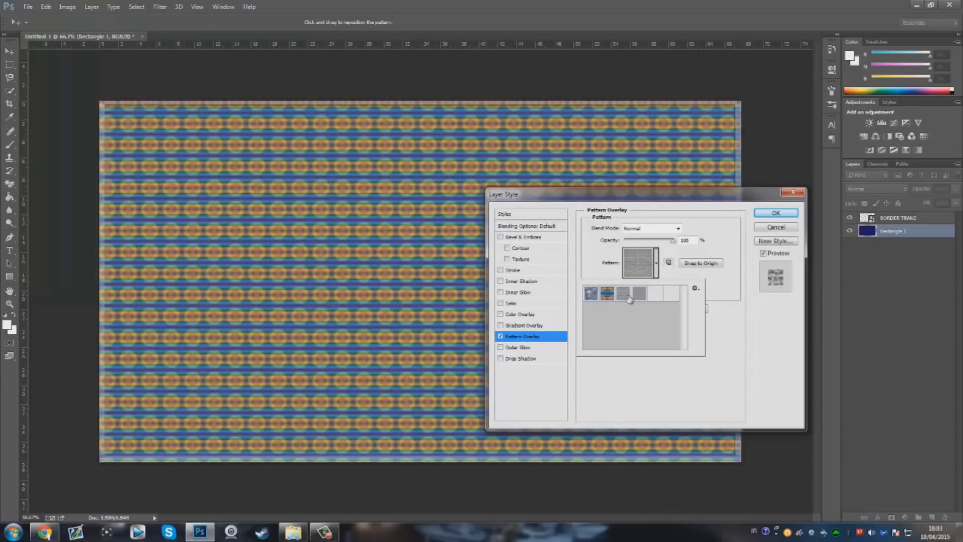
left_click(640, 295)
left_click(604, 296)
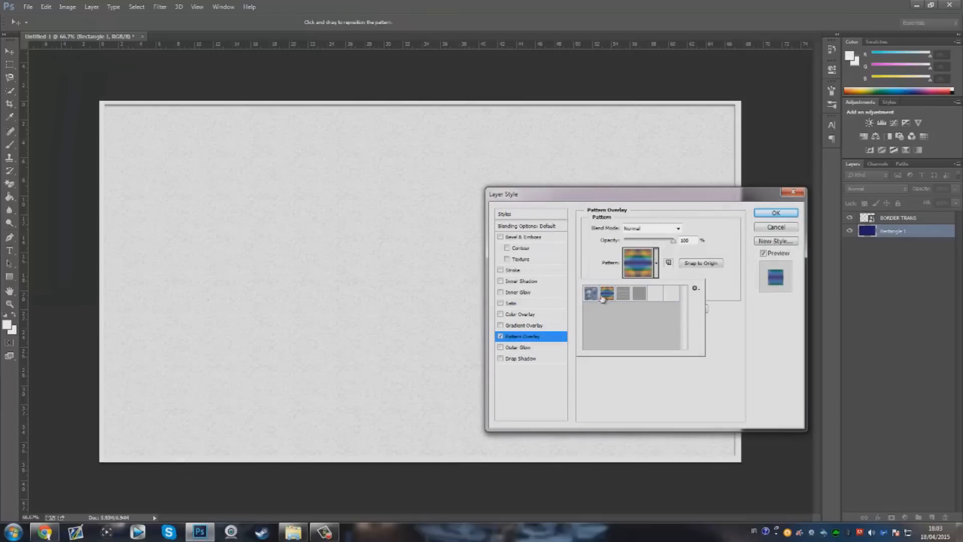
left_click(591, 293)
left_click(740, 348)
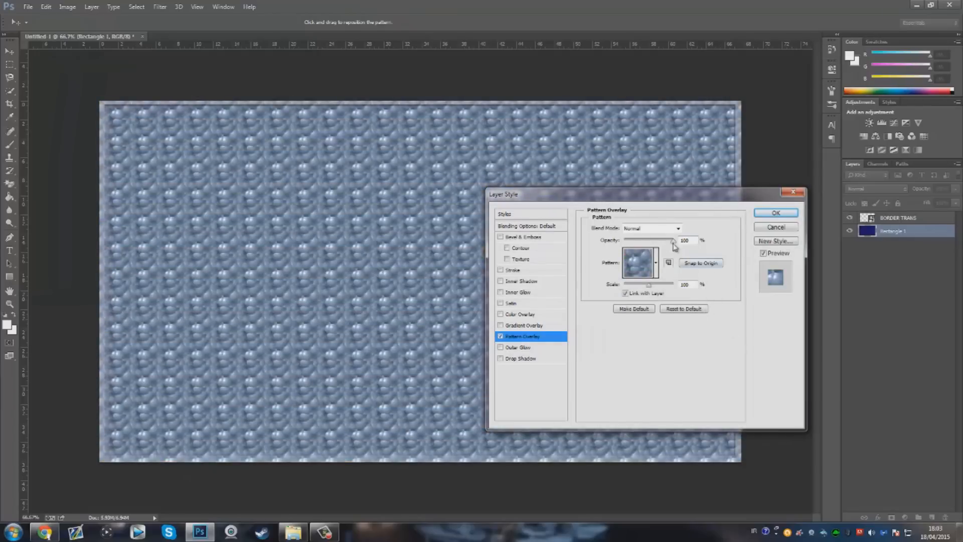
Lower the blue bubble Pattern Overlay's opacity to below 10%, comparing the other patterns before applying the layer style
left_click_drag(674, 243, 625, 242)
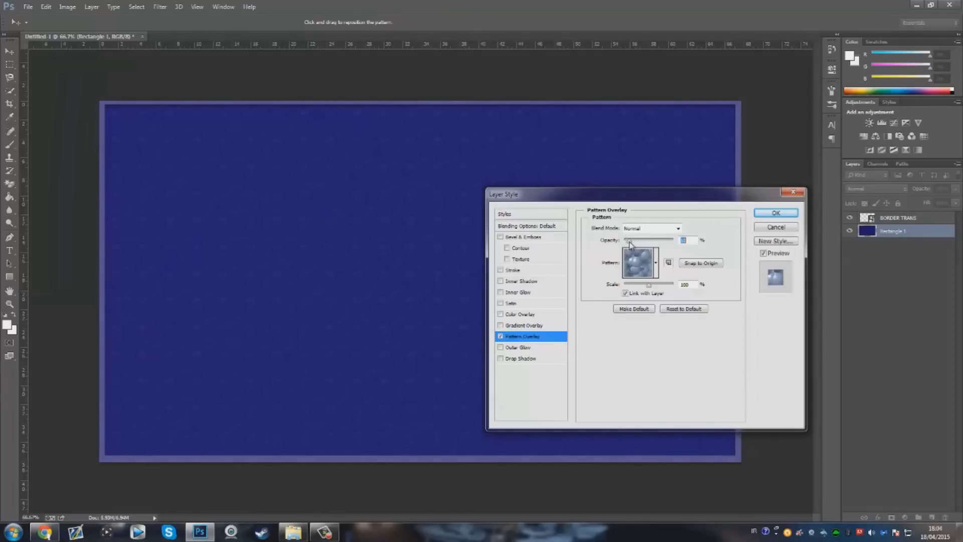
left_click(656, 263)
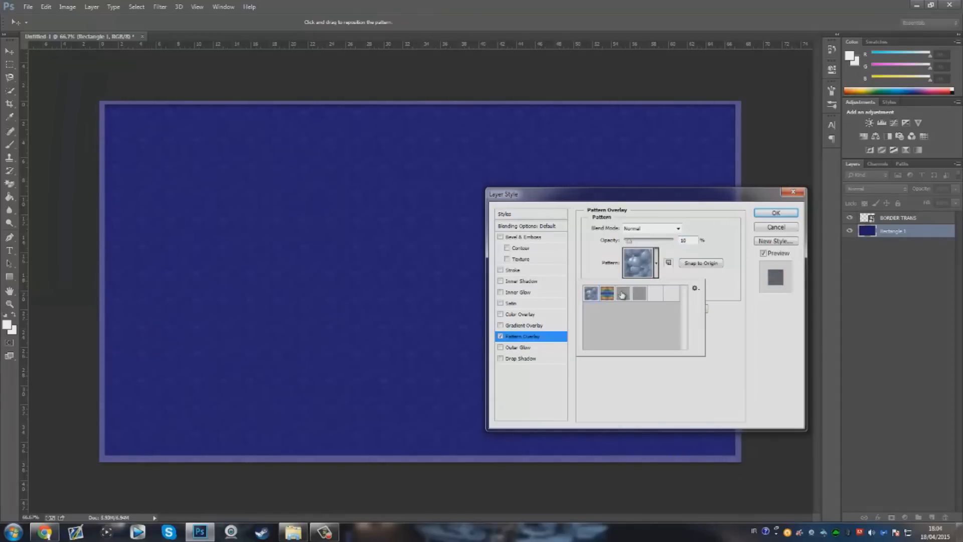
left_click(622, 295)
left_click(656, 295)
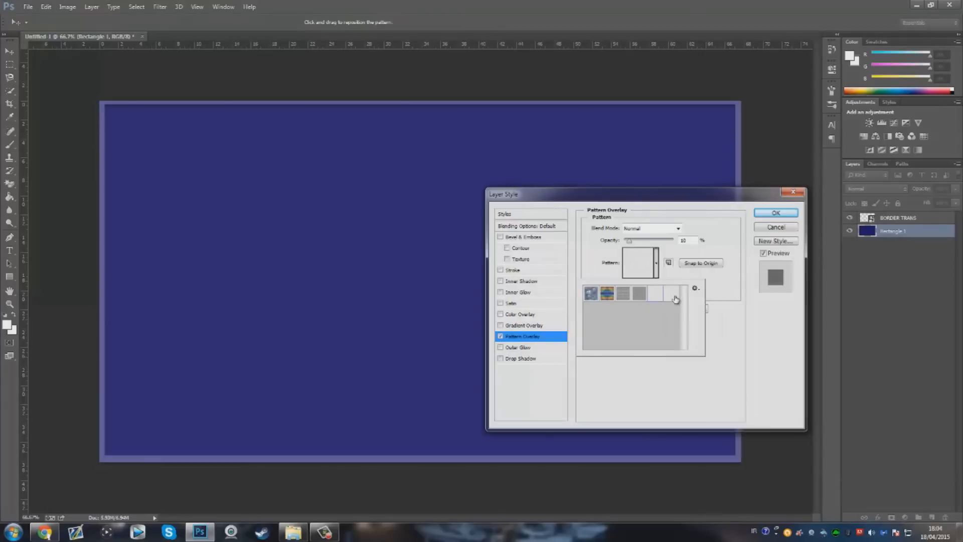
left_click(608, 296)
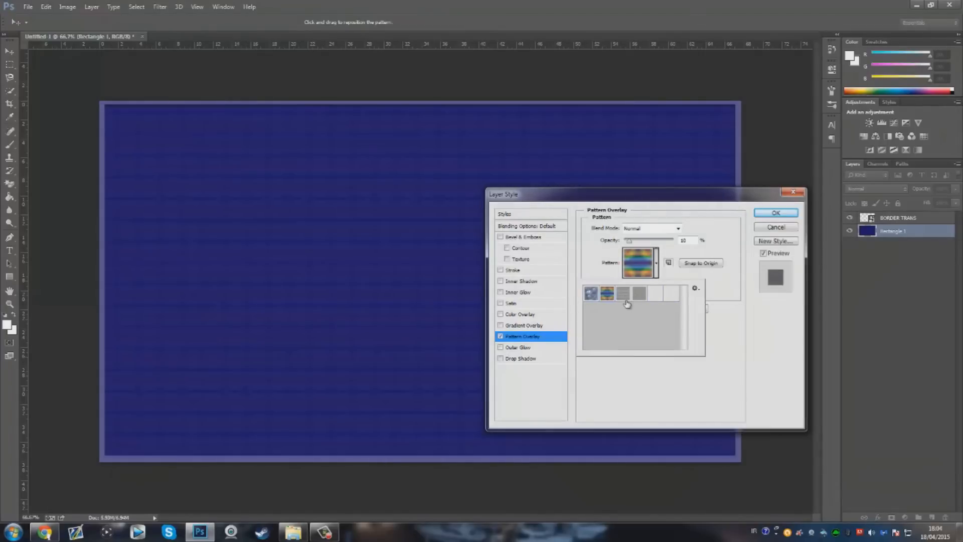
left_click(624, 297)
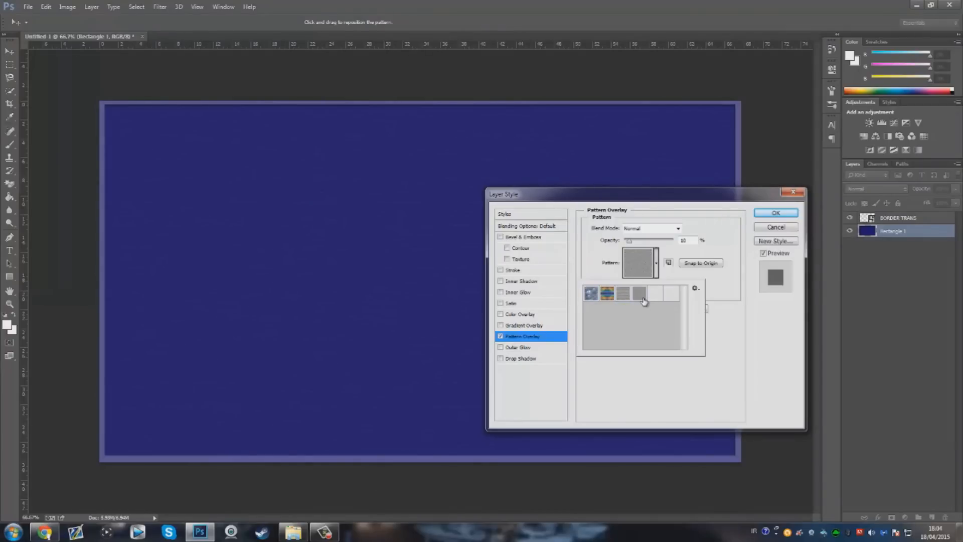
left_click(592, 295)
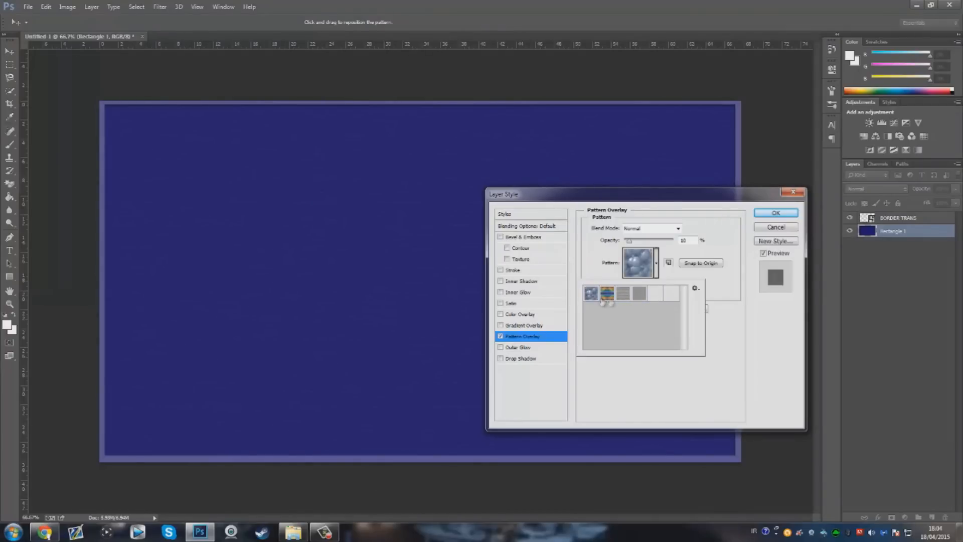
left_click(701, 252)
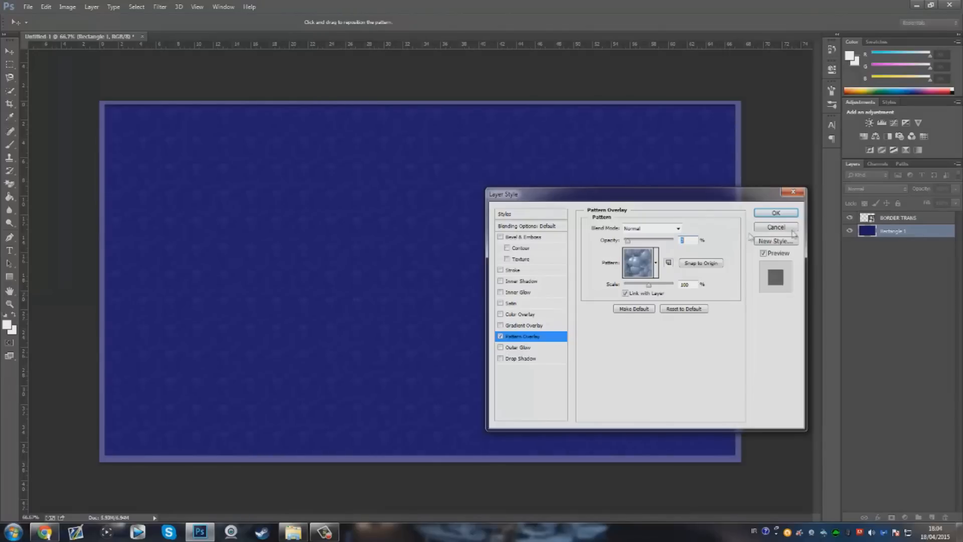
left_click(776, 213)
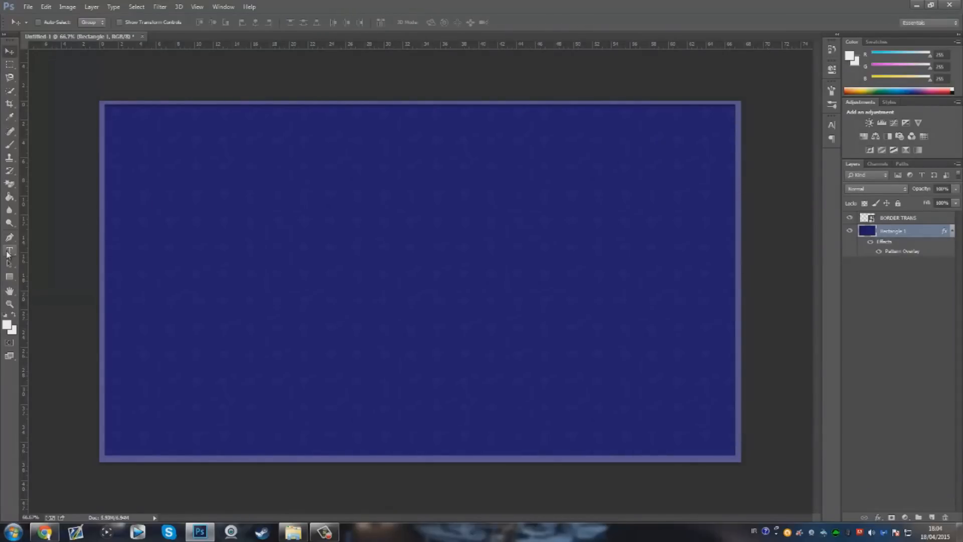
Switch to Chrome and open the Top fonts list on dafont.com
left_click(44, 532)
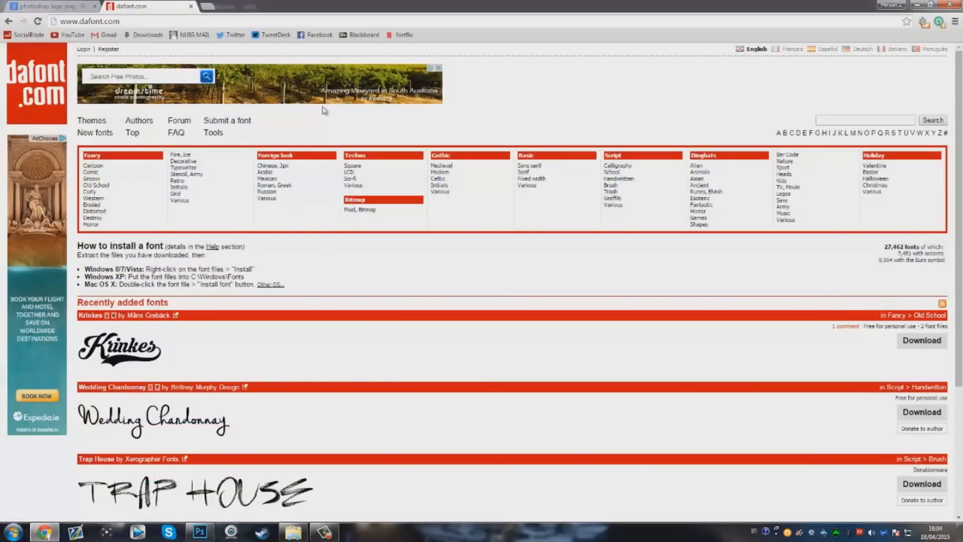
scroll(800, 347, "down", 4)
scroll(484, 283, "up", 3)
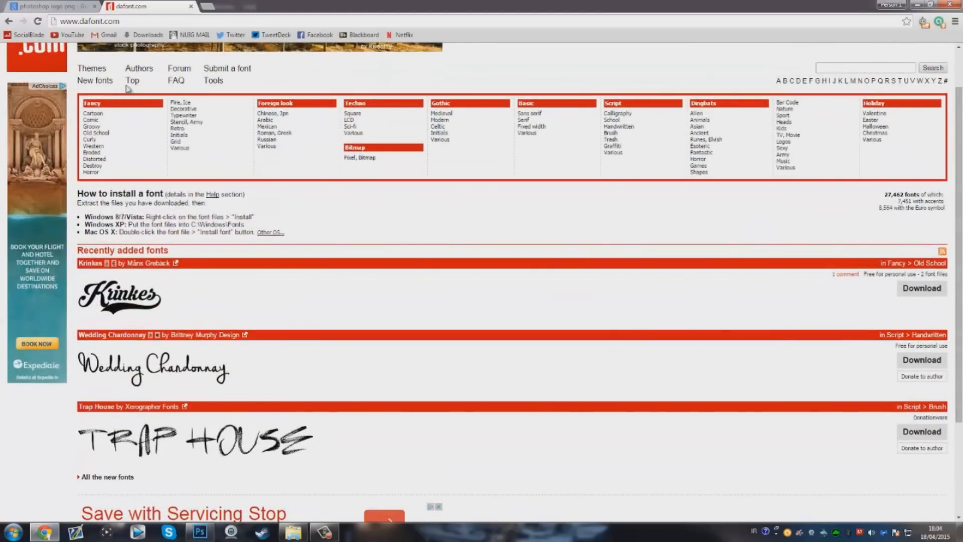
left_click(132, 81)
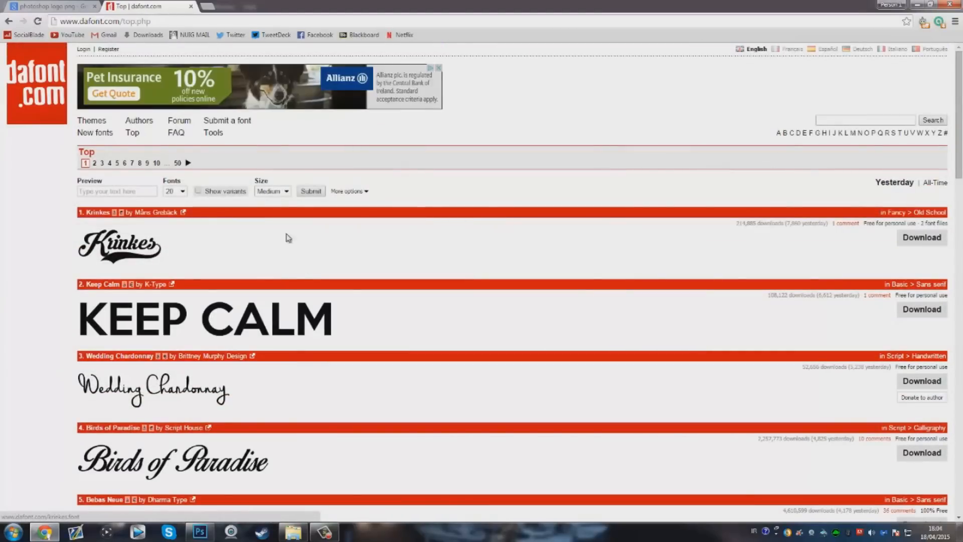
Preview the top fonts with the channel name as sample text and look through the list
left_click(130, 195)
type("QualityDarren")
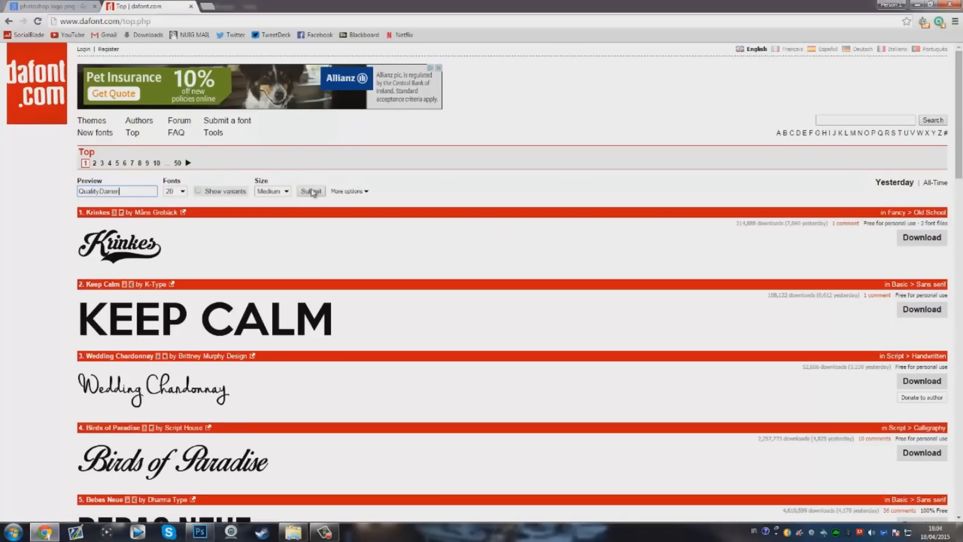
left_click(311, 191)
scroll(291, 332, "down", 3)
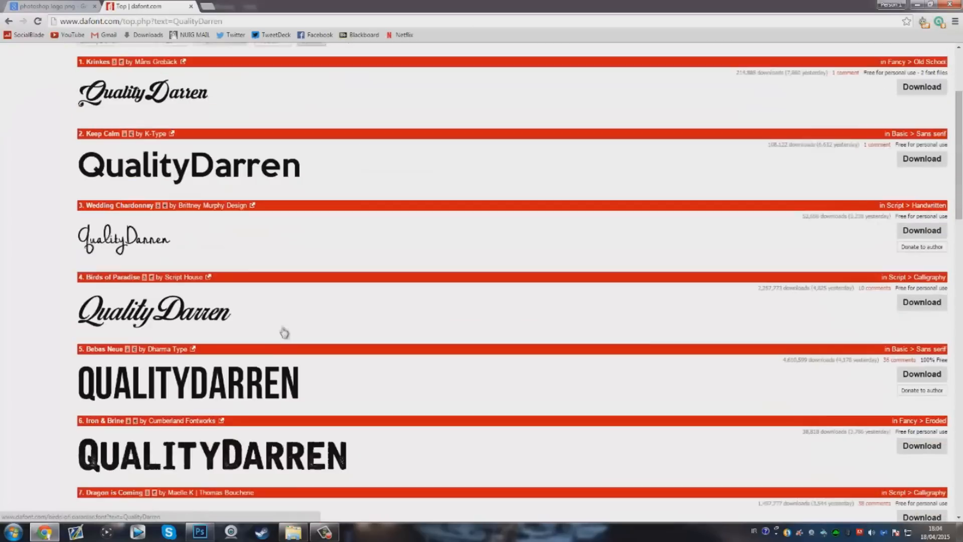
scroll(295, 216, "down", 2)
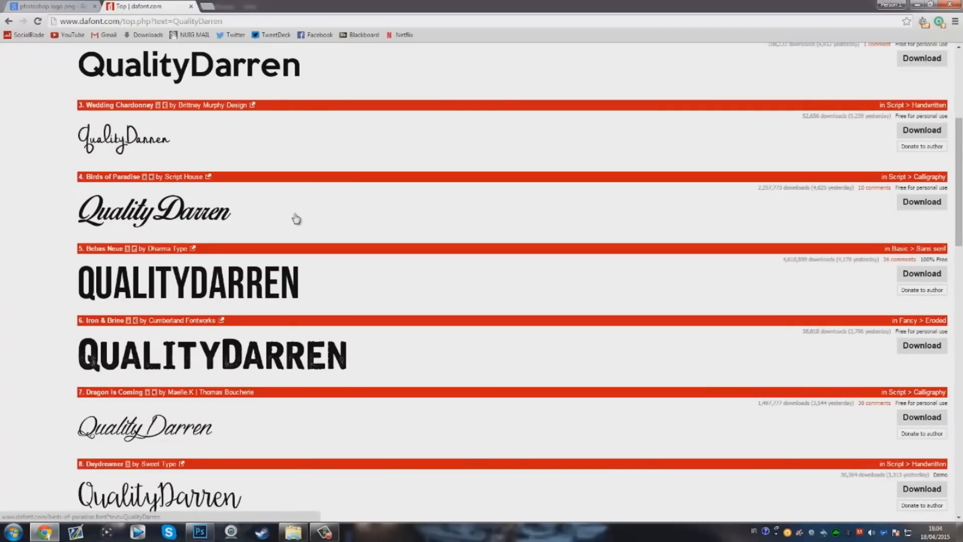
scroll(270, 232, "down", 3)
scroll(108, 358, "down", 3)
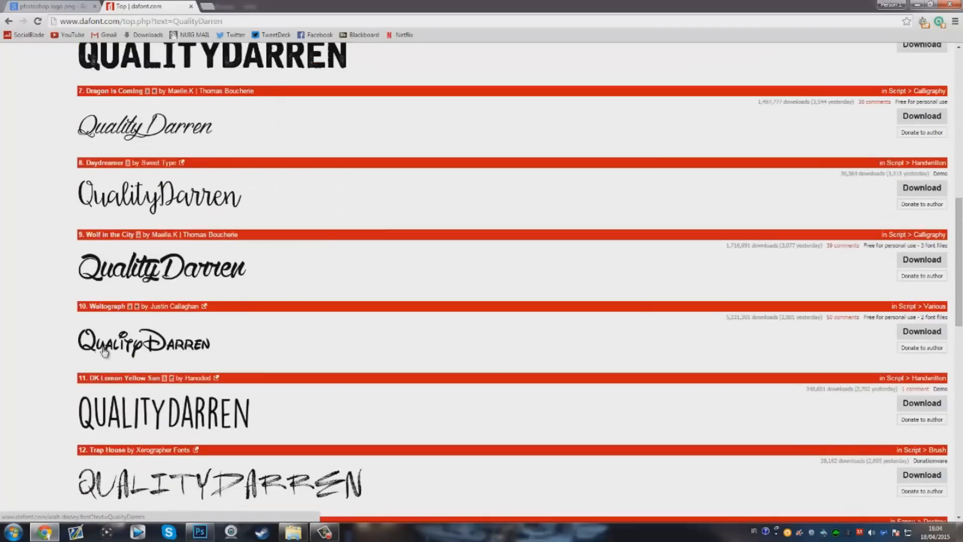
scroll(46, 357, "up", 7)
scroll(47, 356, "up", 4)
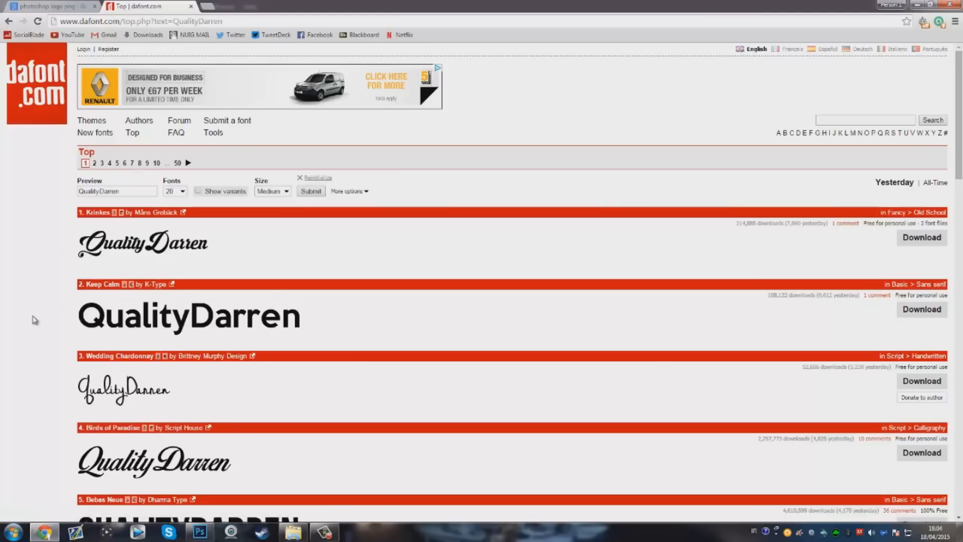
Switch to Photoshop, add the white text "HOW I" in 200 pt Molot and position it in the canvas's upper-left area
left_click(199, 531)
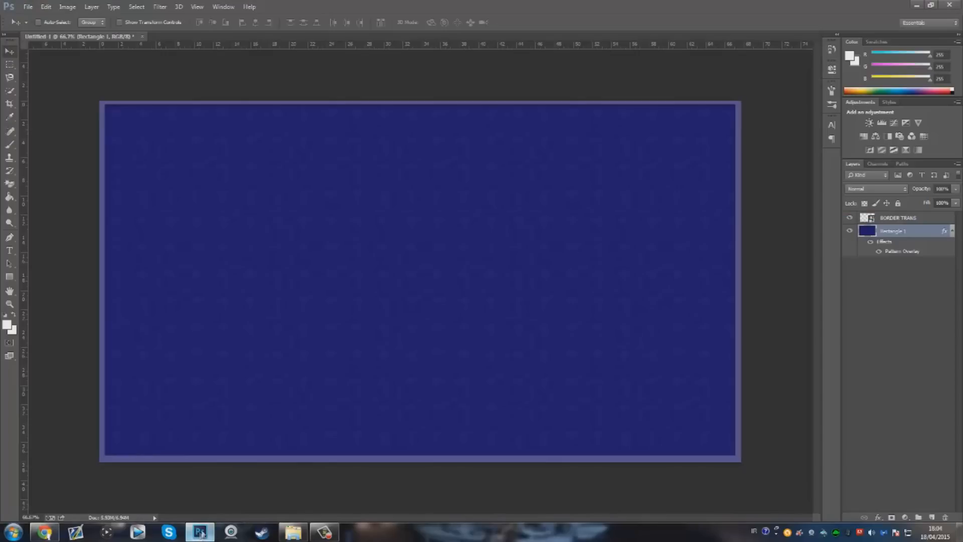
left_click(9, 251)
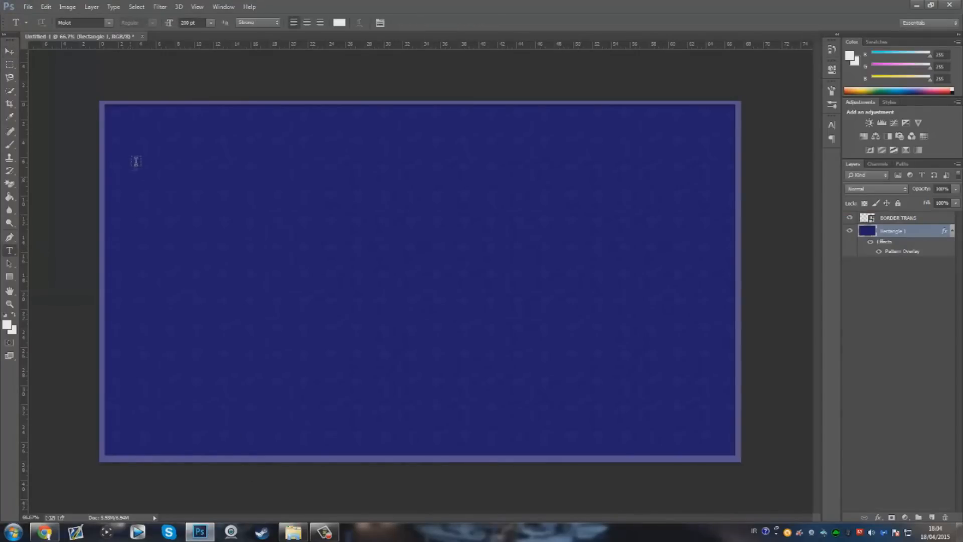
left_click(134, 152)
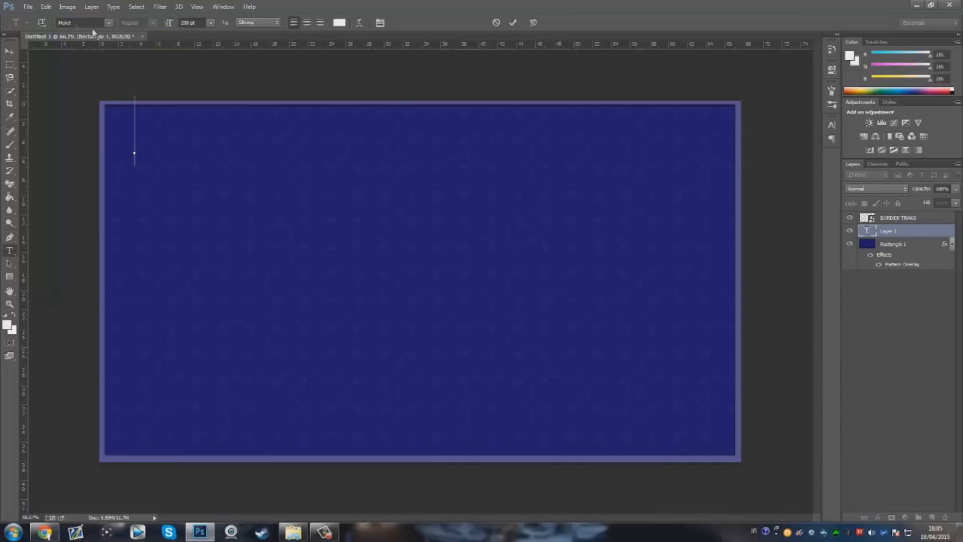
type("H")
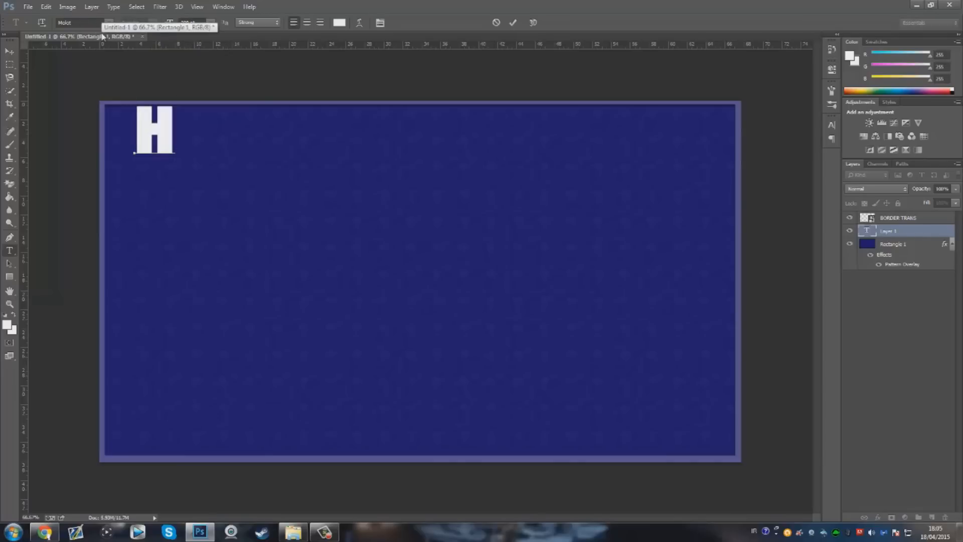
type("OW ")
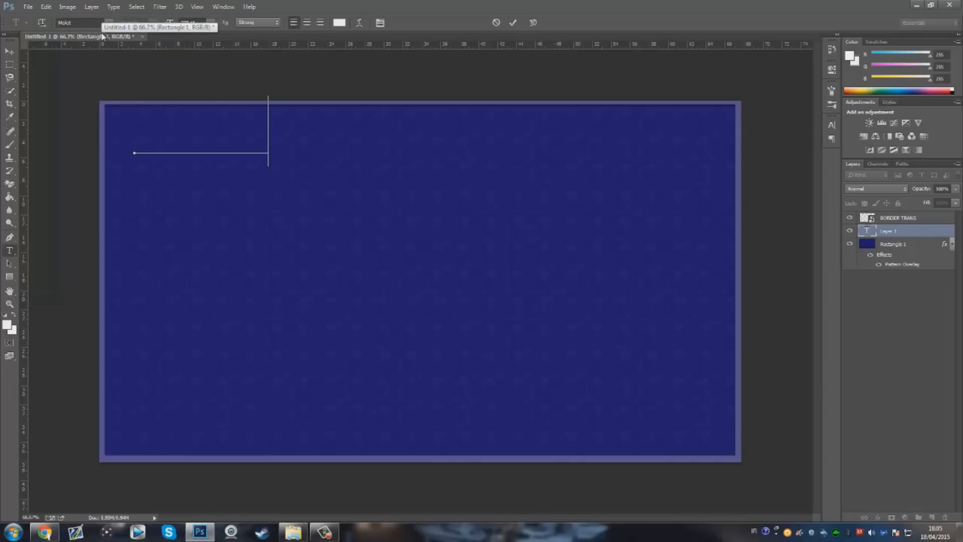
type("I")
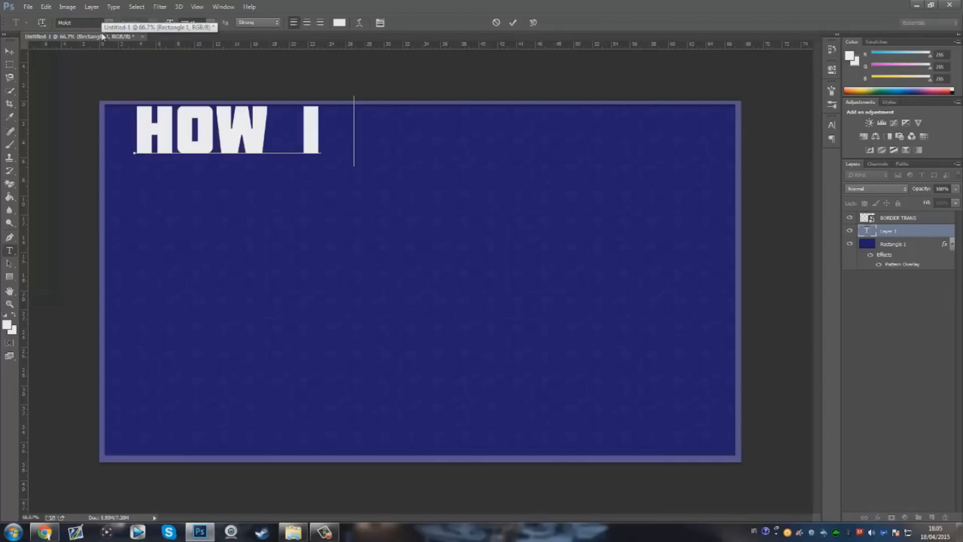
left_click(9, 52)
left_click_drag(219, 126, 212, 153)
Try the Scream Again font on the "HOW I" text and undo the font change
left_click(9, 251)
left_click(130, 157)
left_click_drag(129, 157, 374, 179)
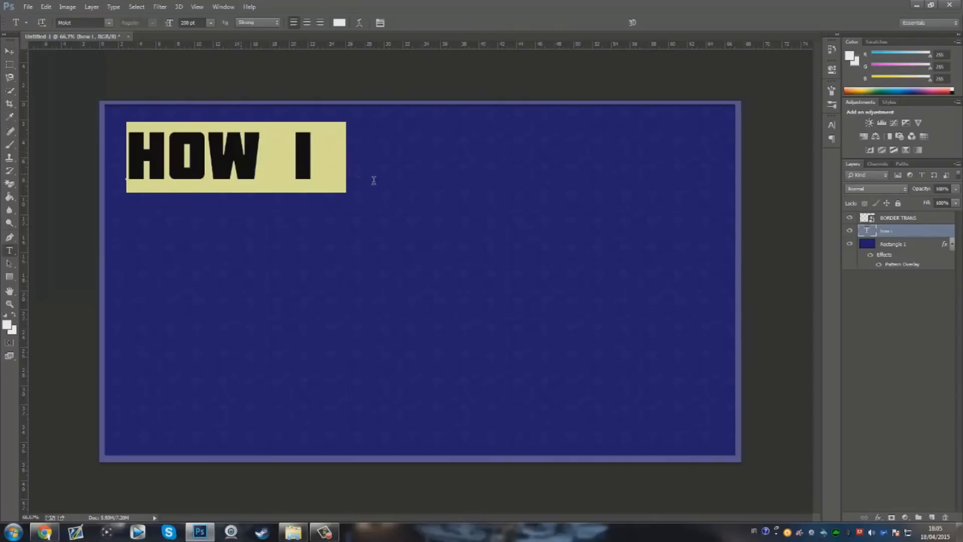
left_click(108, 23)
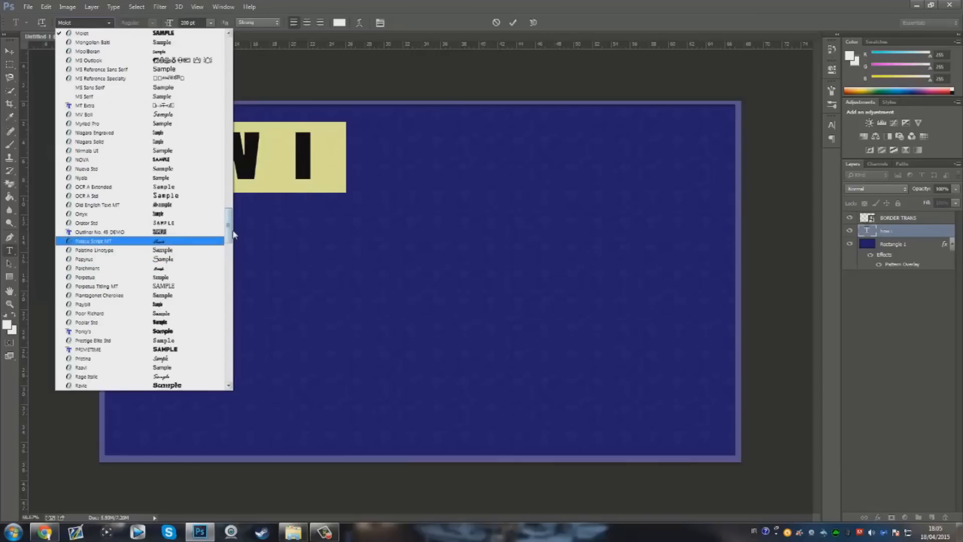
left_click_drag(229, 227, 230, 258)
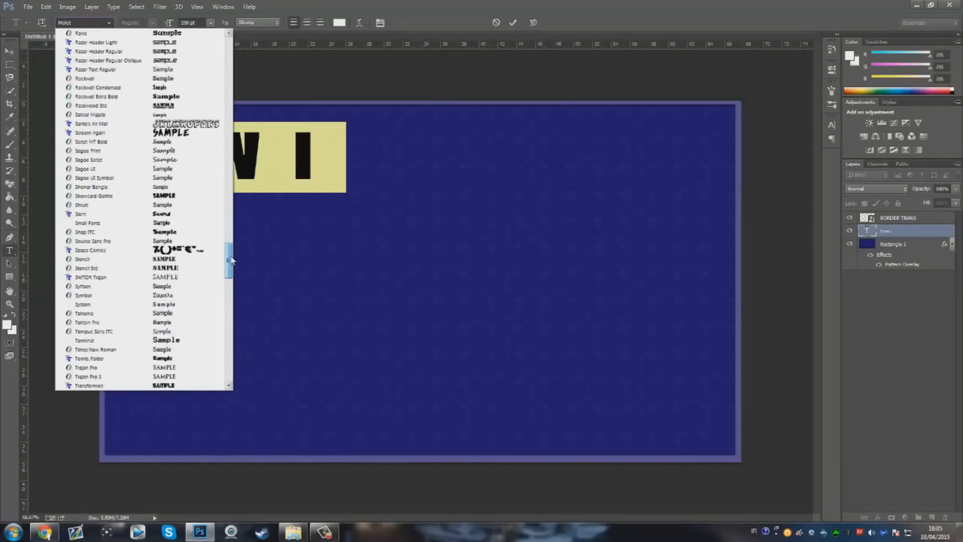
left_click(177, 134)
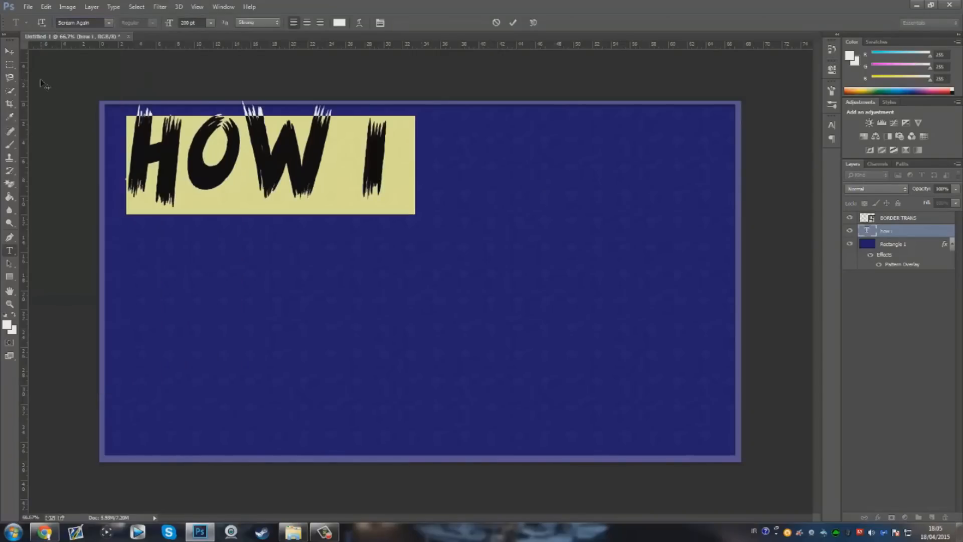
left_click(9, 52)
key("ctrl+z")
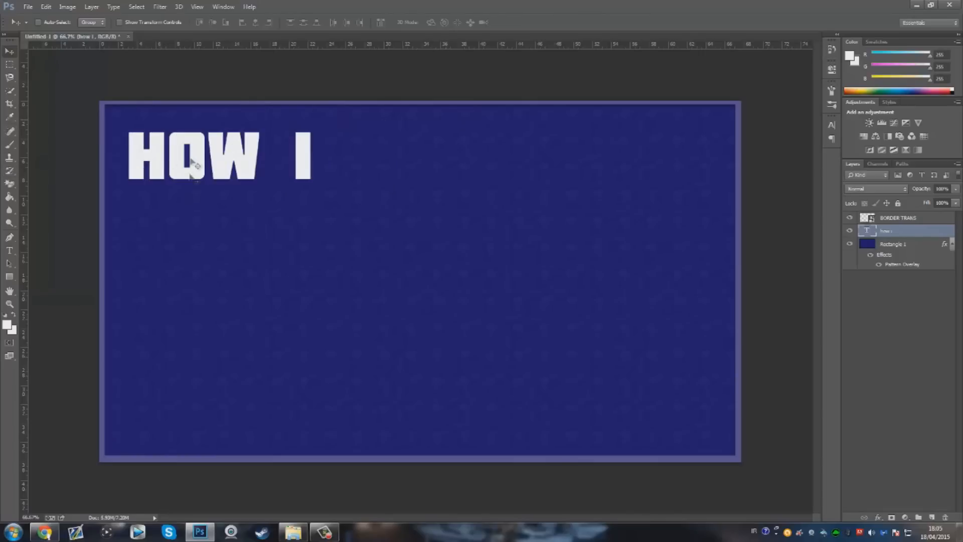
left_click(9, 250)
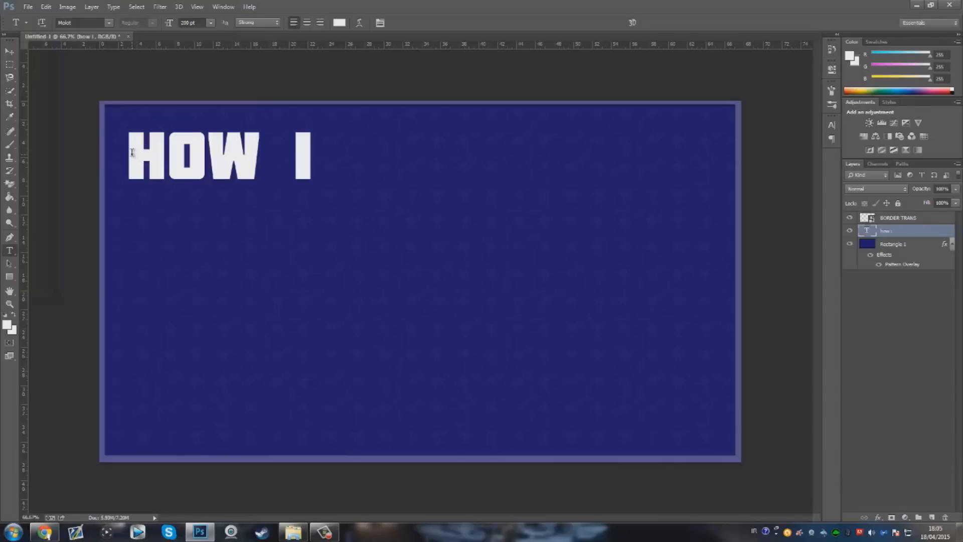
left_click_drag(132, 152, 347, 156)
left_click(9, 53)
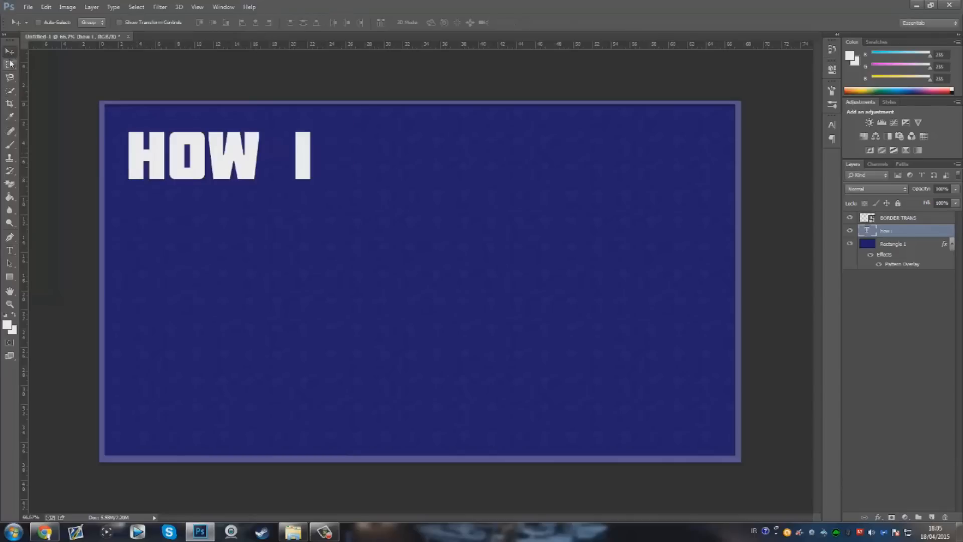
Free-transform the "HOW I" text to about 135%, move it closer to the upper-left corner and apply the transformation
key("ctrl+r")
key("ctrl+t")
left_click_drag(342, 189, 421, 215)
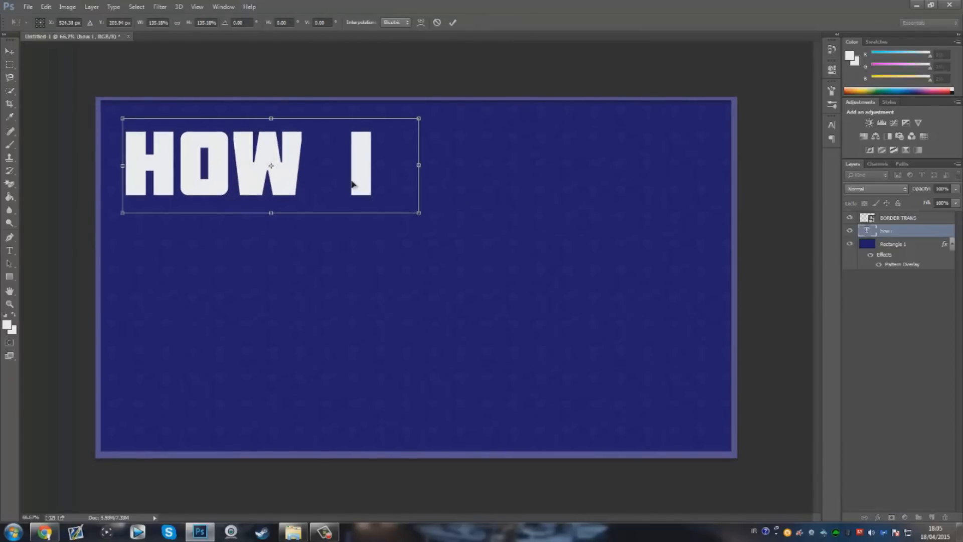
left_click_drag(351, 185, 342, 178)
left_click(10, 51)
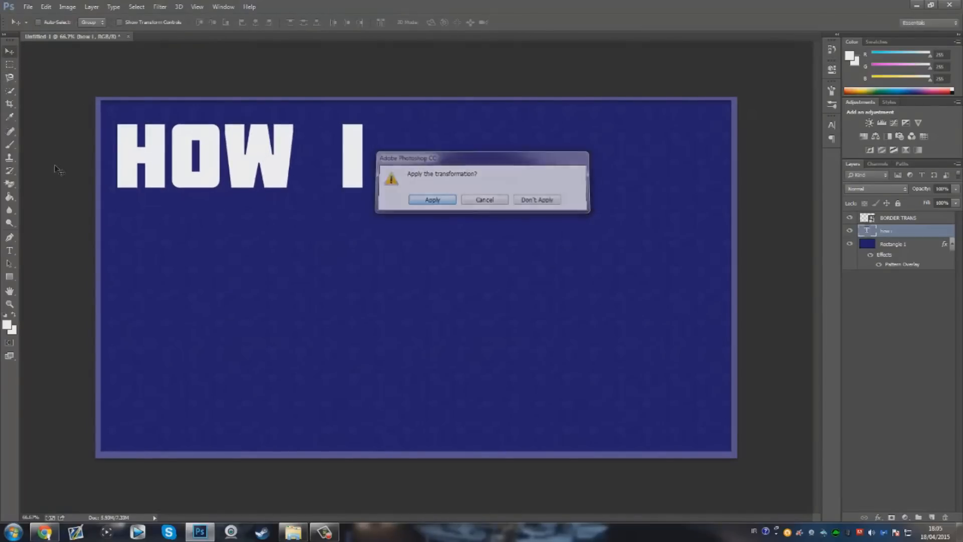
key("Return")
Try adding a second line "MAKE MY" below "HOW I" in the same text layer, and remove it
left_click(10, 250)
left_click(359, 152)
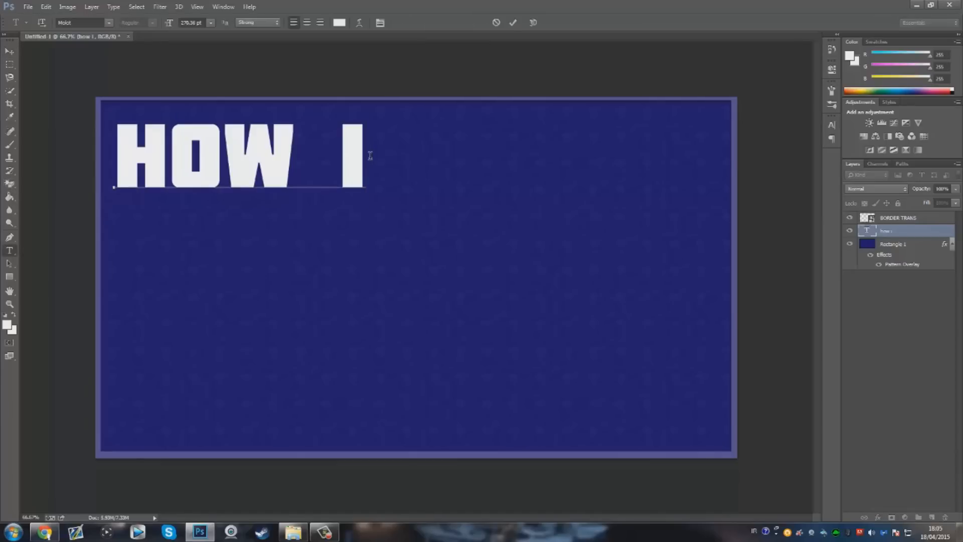
key("Return")
type("MAKE MY")
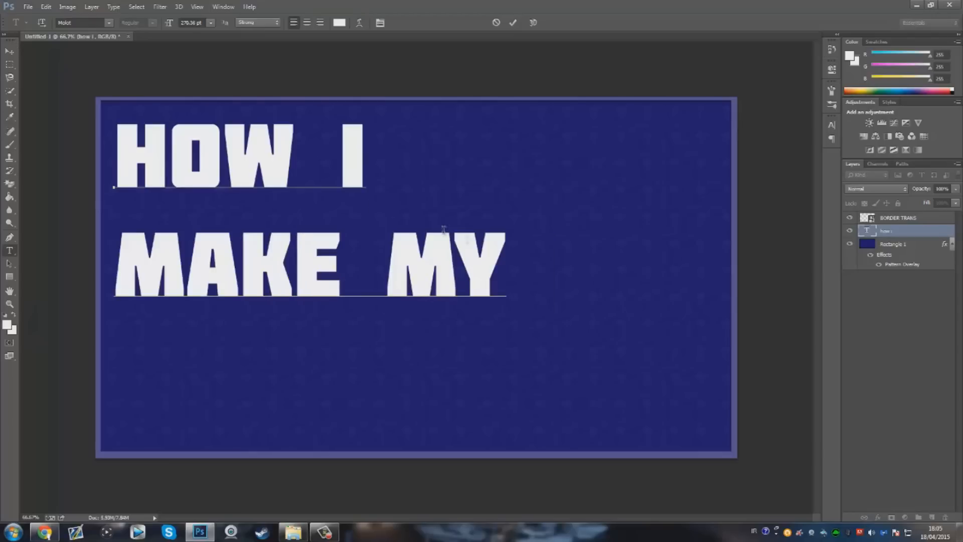
left_click_drag(504, 266, 139, 281)
key("BackSpace")
left_click(10, 52)
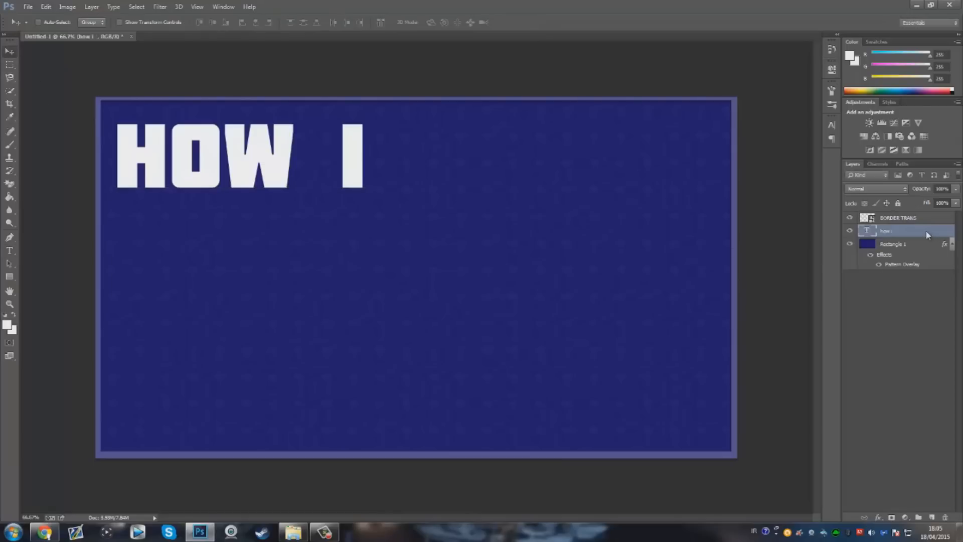
Duplicate the "HOW I" text layer and place the copy directly below the original line
right_click(927, 235)
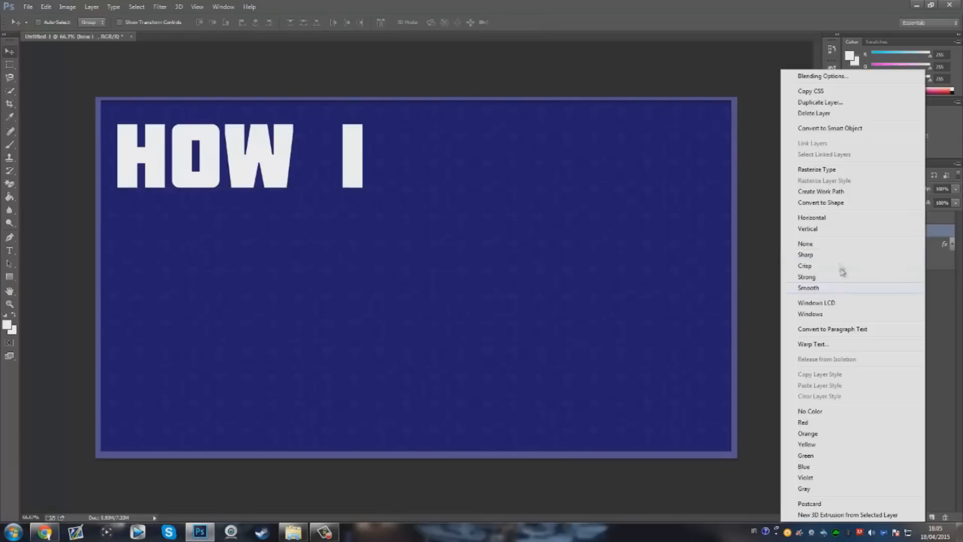
left_click(836, 102)
left_click(571, 163)
left_click_drag(141, 160, 224, 274)
Replace the text of the duplicated second line with "MAKE MY"
left_click(10, 250)
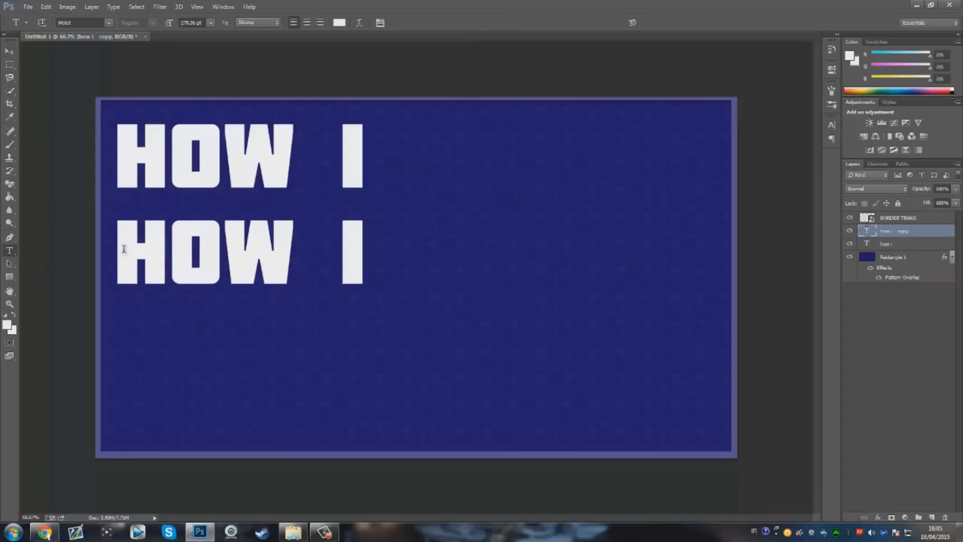
left_click_drag(123, 249, 613, 273)
key("BackSpace")
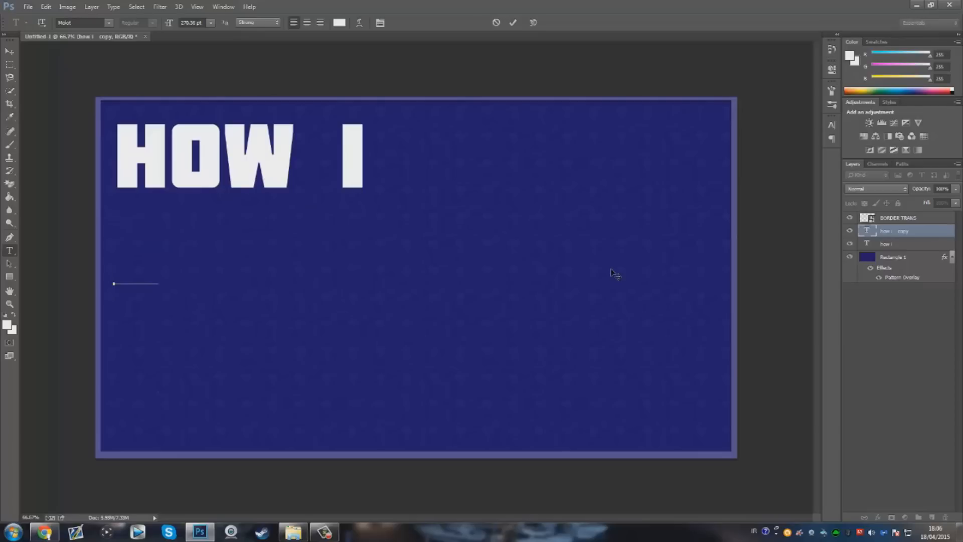
type("M")
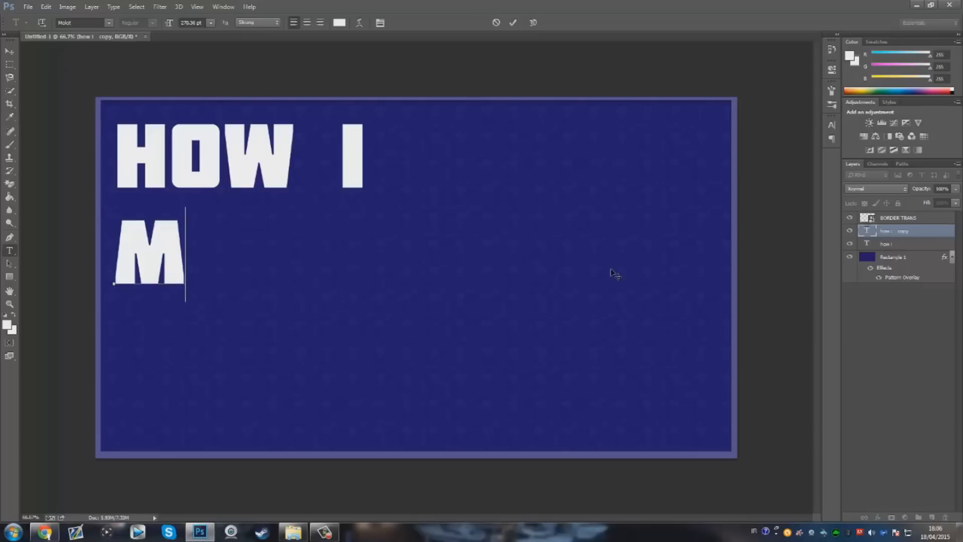
key("BackSpace")
type("EDIT")
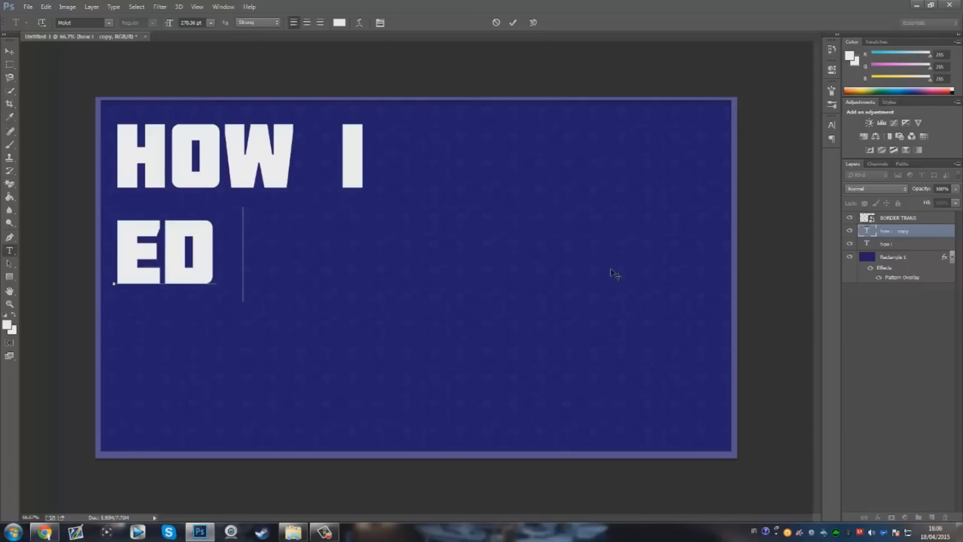
key("BackSpace")
key("BackSpace")
key("BackSpace")
key("BackSpace")
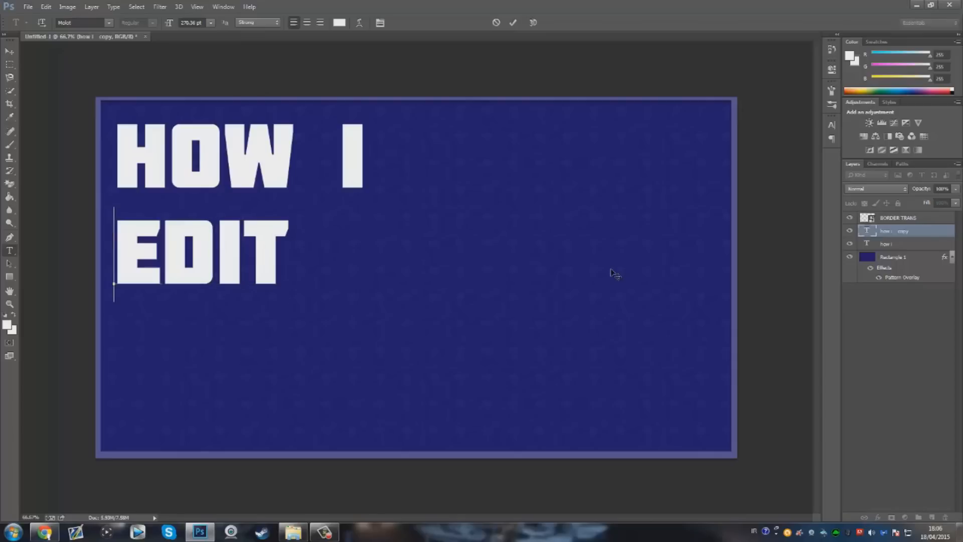
type("MAKE MY")
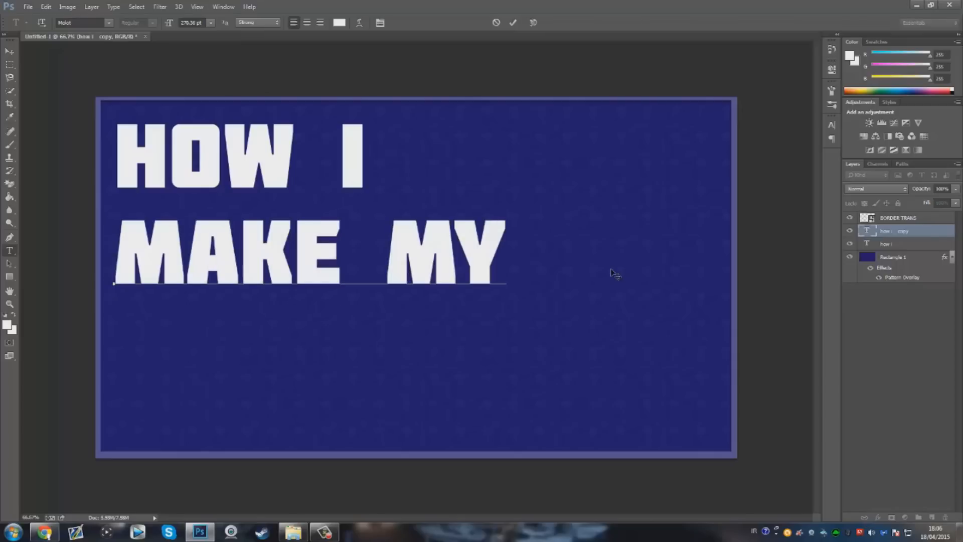
Position the "MAKE MY" line below "HOW I", lining up their left edges and leaving a gap between them
left_click(9, 51)
left_click_drag(293, 237, 294, 217)
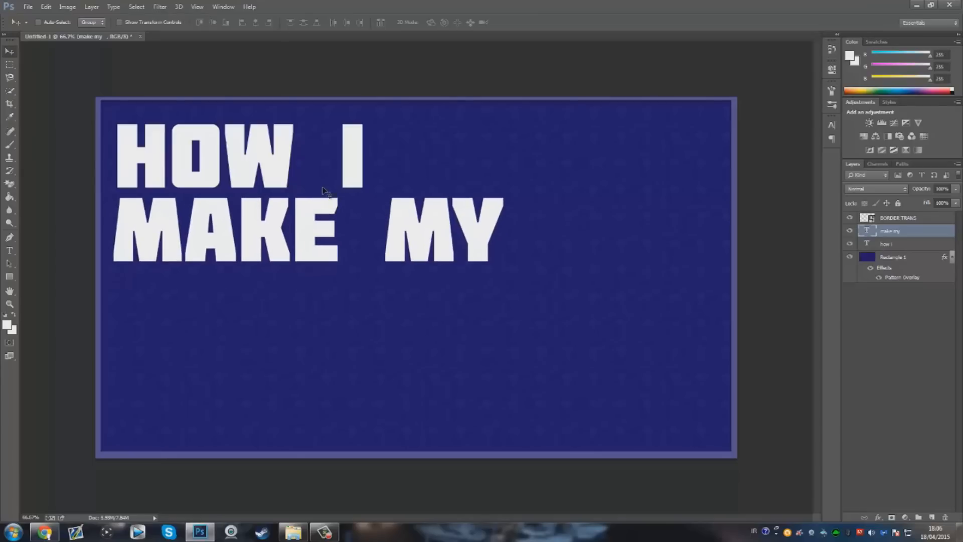
left_click_drag(354, 231, 358, 258)
Duplicate the "MAKE MY" text layer and place the copy below it as a third line
right_click(937, 232)
left_click(830, 103)
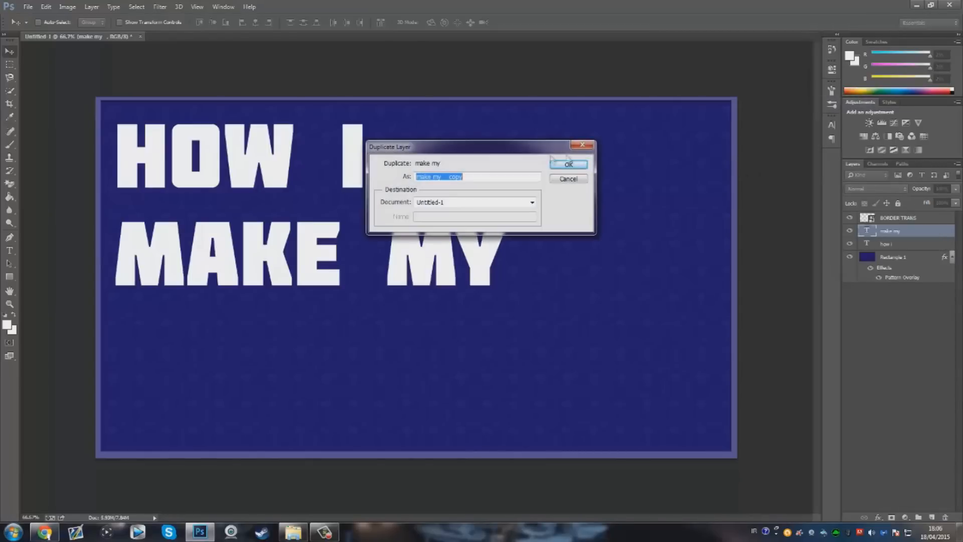
left_click(569, 162)
left_click_drag(296, 279, 294, 382)
Change the third line's text to "THUMNAILS" and adjust its position below "MAKE MY"
left_click(9, 250)
left_click_drag(123, 354, 679, 369)
key("ctrl+h")
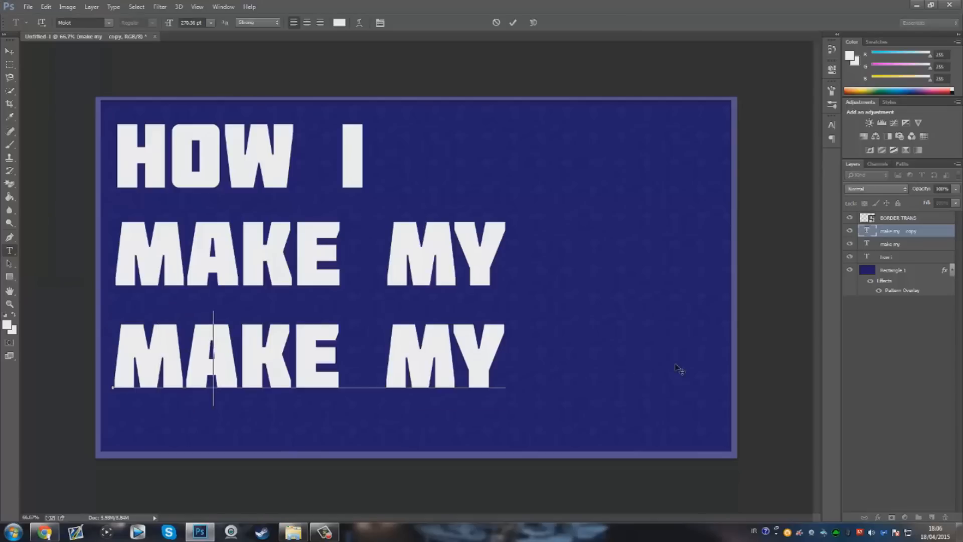
type("thumnails")
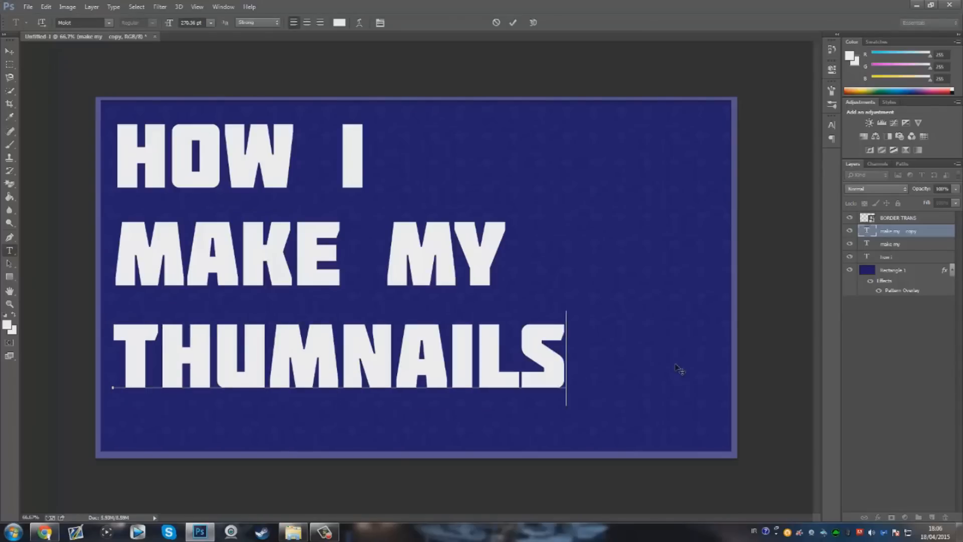
left_click(9, 52)
left_click_drag(351, 366, 347, 328)
Free-transform all three text layers together to about 112%, shift them slightly toward the upper-left corner and apply the transformation
left_click(912, 256, "shift")
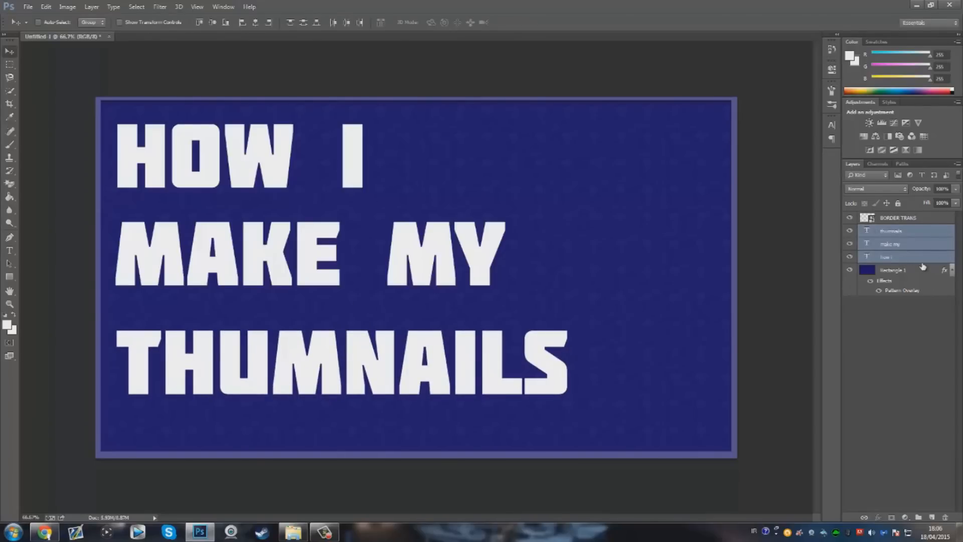
key("ctrl+t")
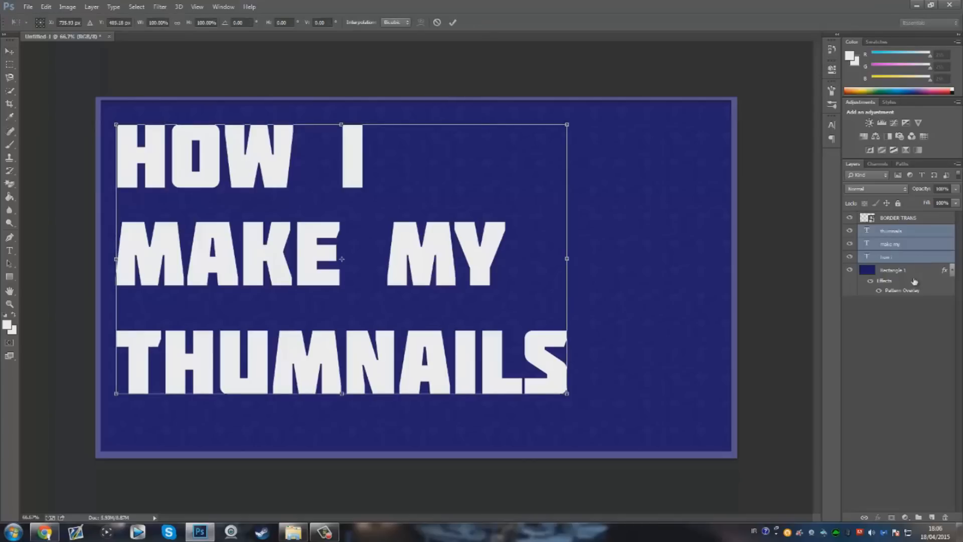
left_click_drag(567, 394, 541, 398)
left_click_drag(633, 435, 616, 425)
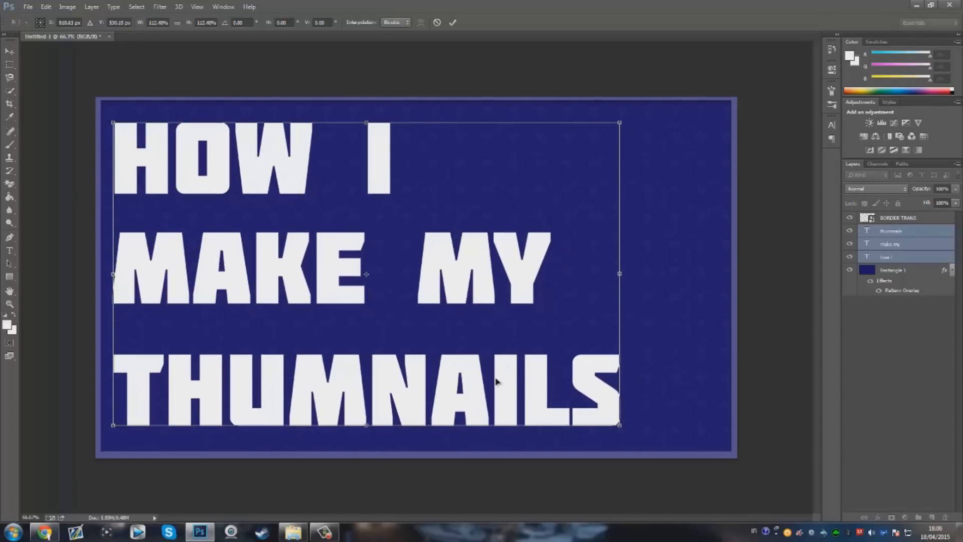
left_click_drag(493, 381, 491, 379)
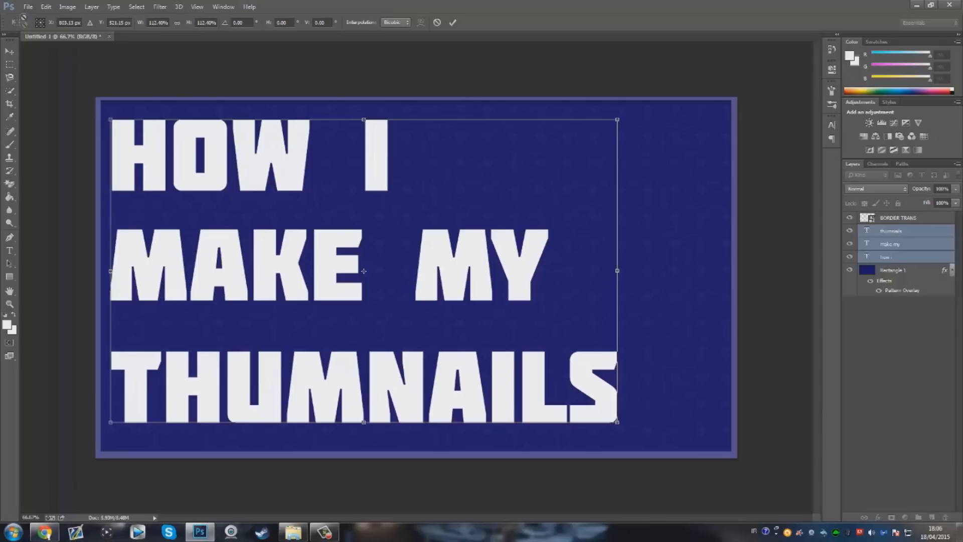
left_click(6, 52)
left_click(424, 196)
Show the rulers and place a vertical guide along the left edge of the "HOW I" text
left_click(196, 7)
left_click(226, 179)
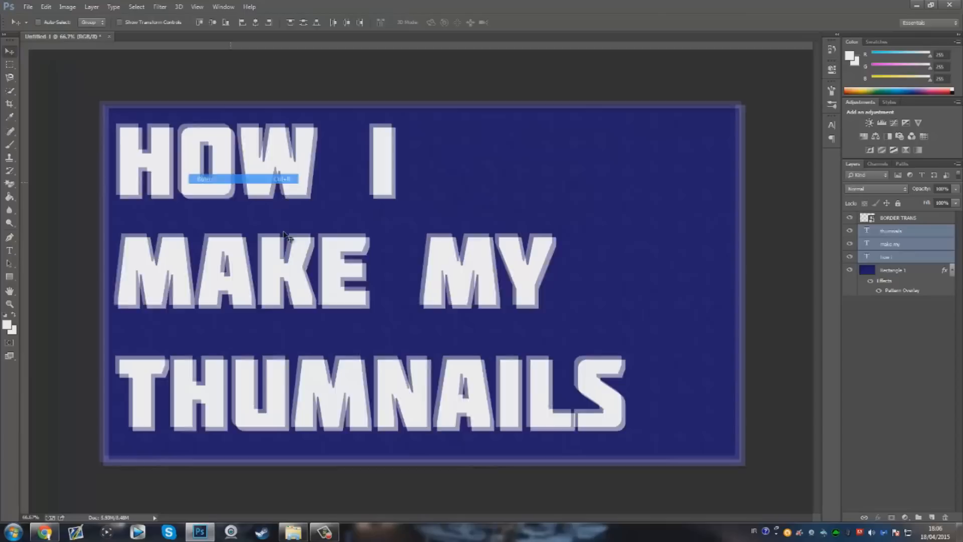
left_click_drag(24, 256, 116, 295)
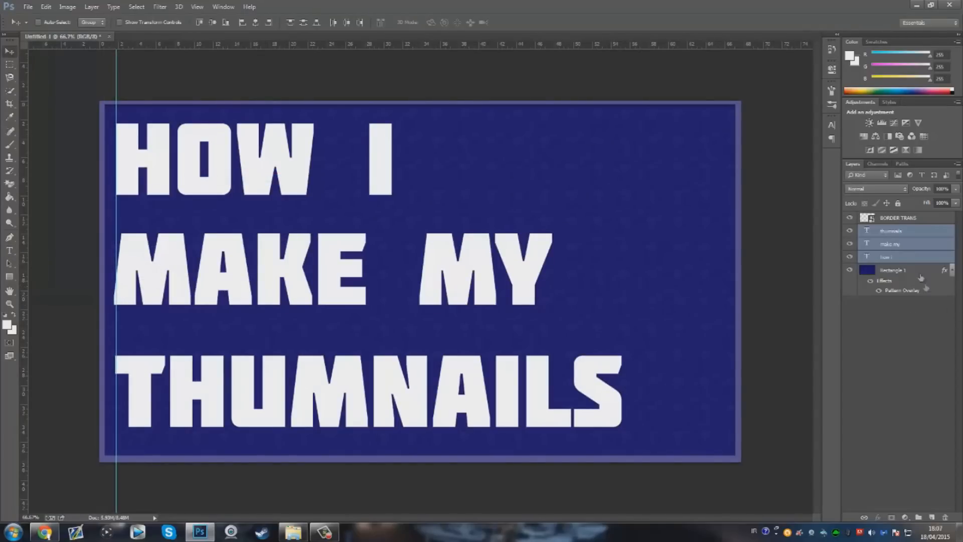
Nudge the "MAKE MY" and "THUMNAILS" lines so their left edges align with the vertical guide
left_click(908, 250)
left_click_drag(225, 275, 230, 278)
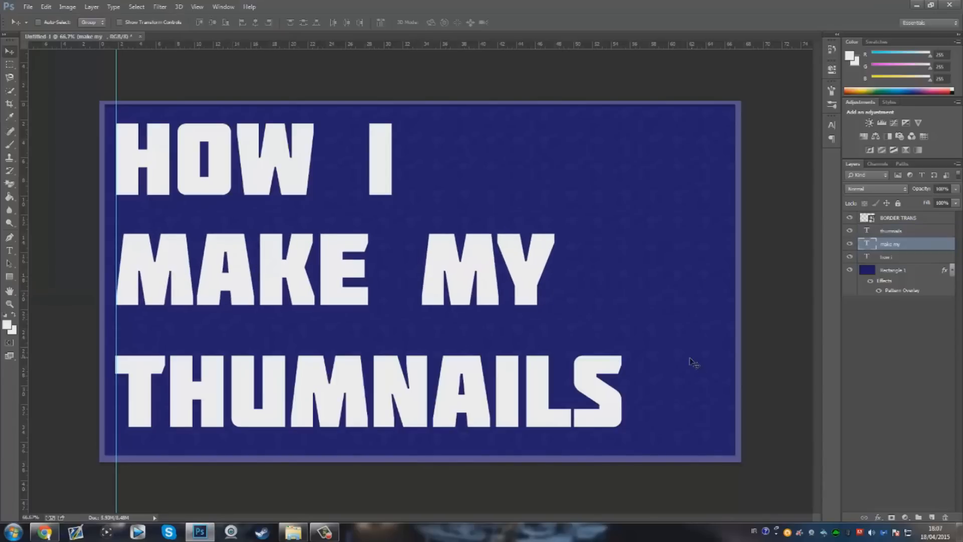
left_click(899, 237)
left_click_drag(153, 402, 154, 401)
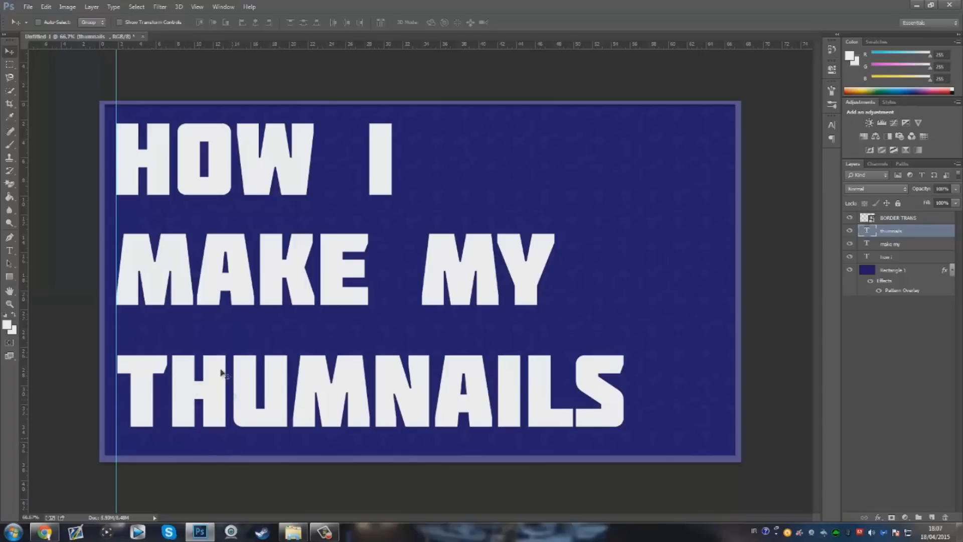
Add a 15 px black outside stroke to "HOW I" and give "MAKE MY" and "THUMNAILS" the same stroke
left_click(890, 337)
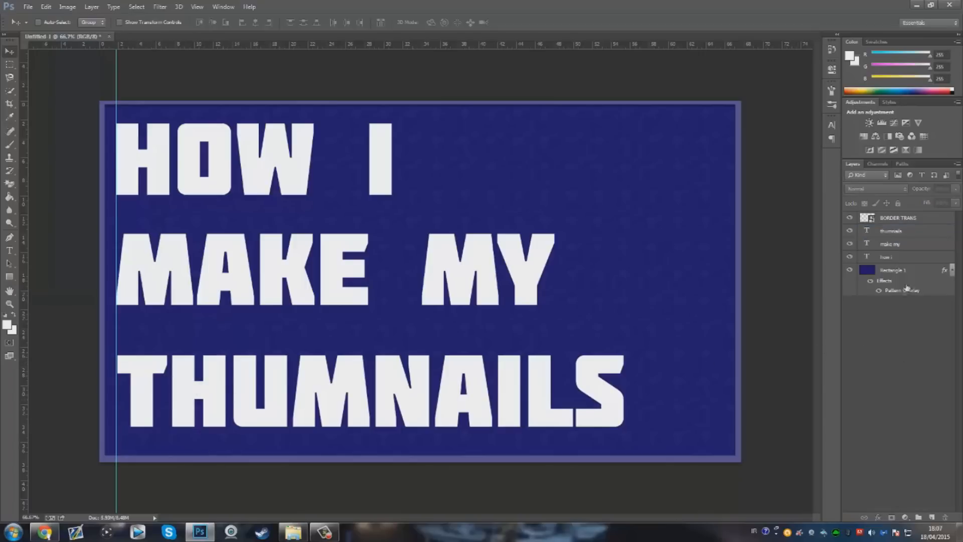
left_click(917, 247)
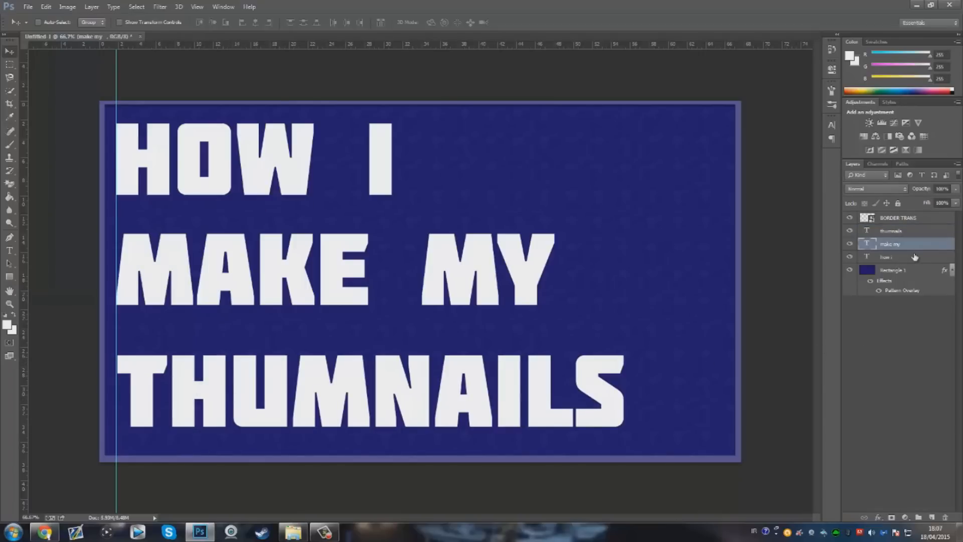
left_click(914, 258)
left_click(927, 247)
left_click(917, 260)
double_click(918, 259)
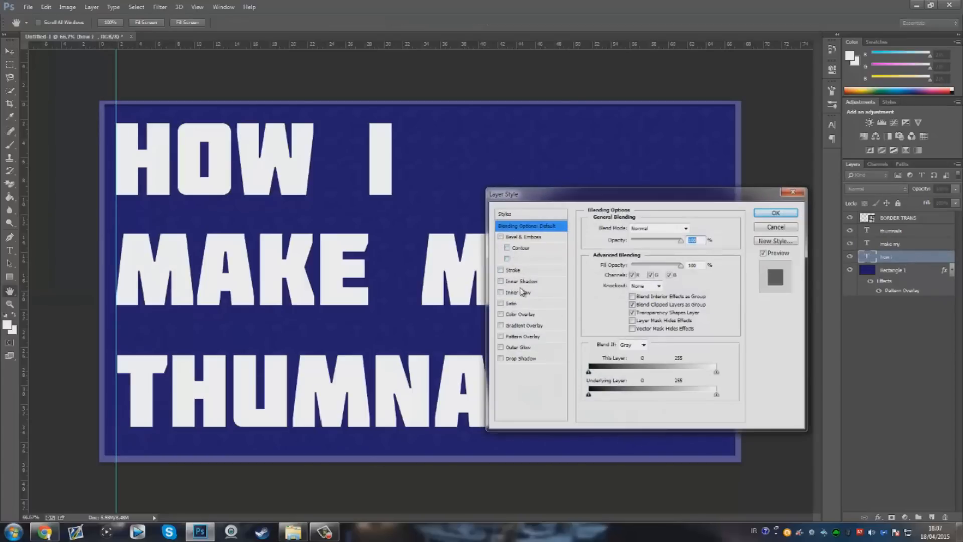
left_click(500, 271)
left_click(524, 272)
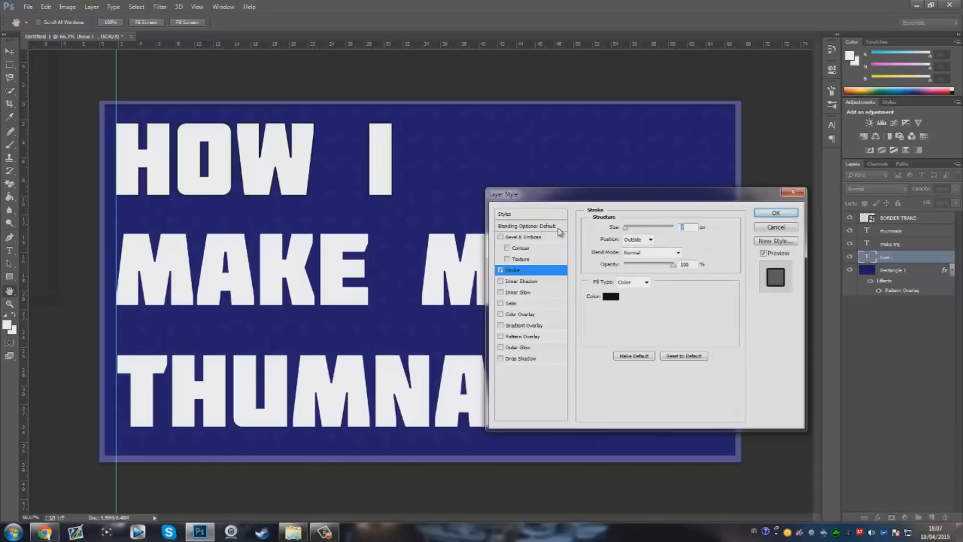
type("15")
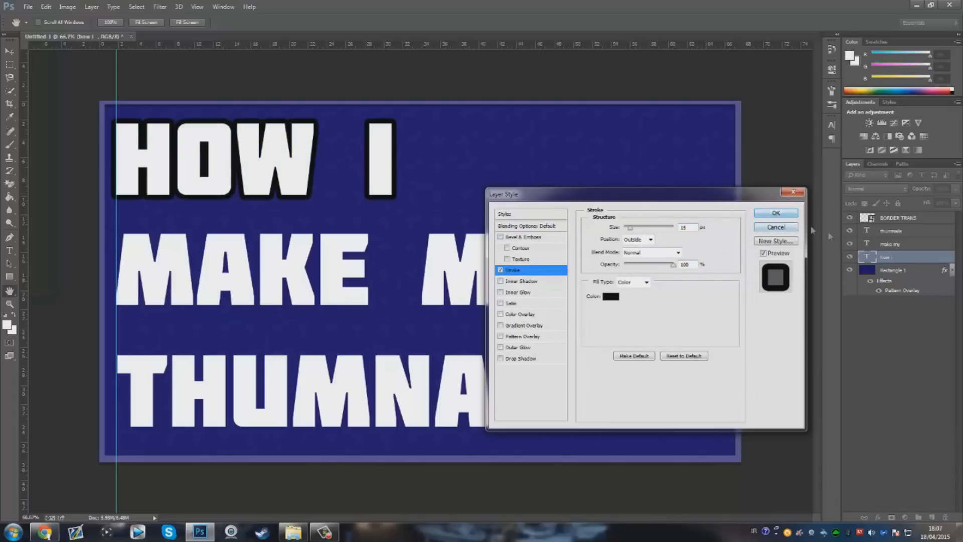
left_click(776, 213)
left_click(912, 246)
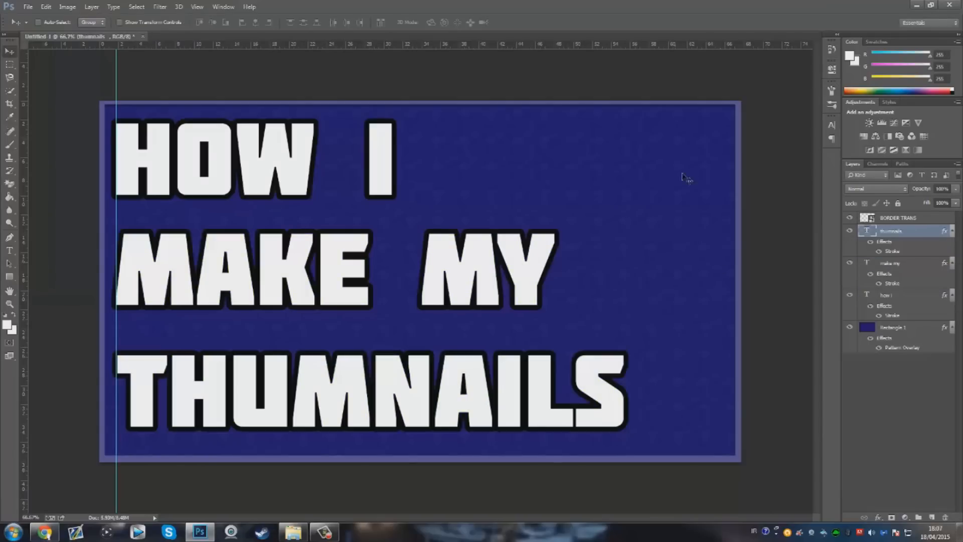
Enable a gradient overlay on the "THUMNAILS" text layer and open its gradient presets
double_click(920, 239)
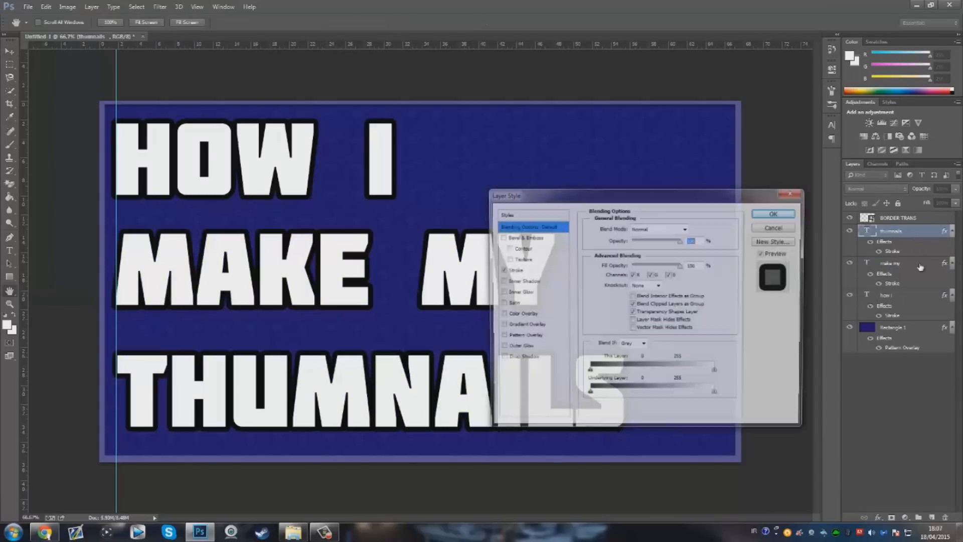
left_click_drag(587, 197, 639, 174)
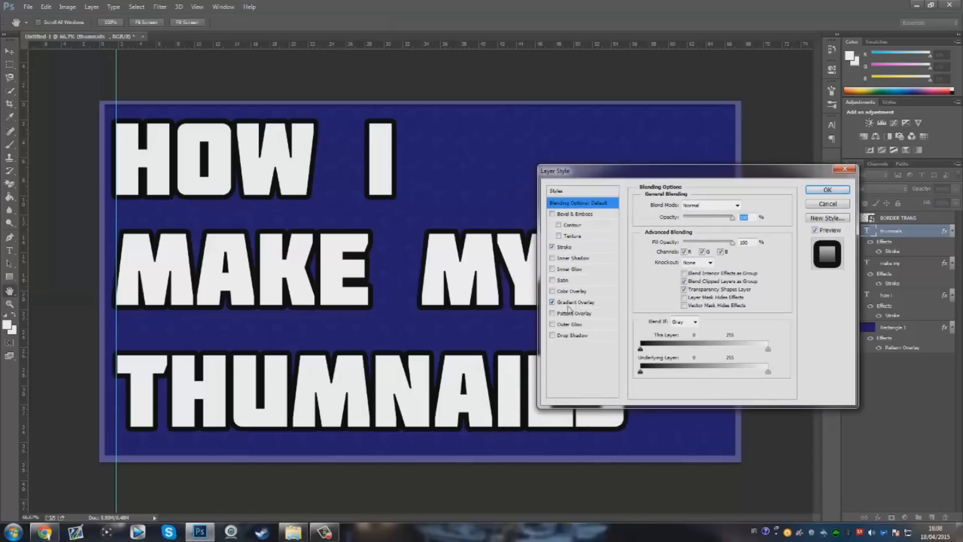
left_click(553, 302)
left_click(572, 302)
left_click(731, 229)
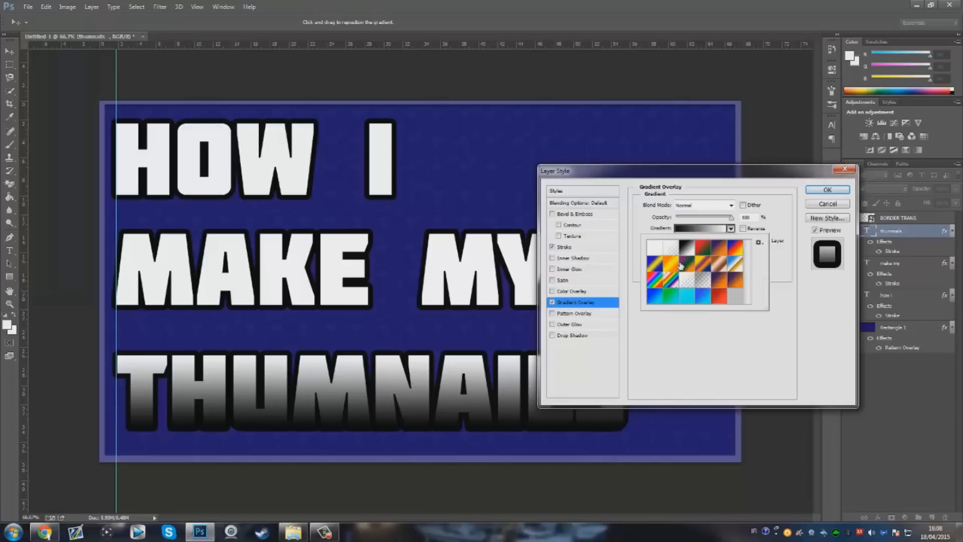
Try several gradient presets on "THUMNAILS", including orange-yellow, cyan, purple-orange, white and red
left_click(682, 264)
left_click(671, 279)
left_click(672, 268)
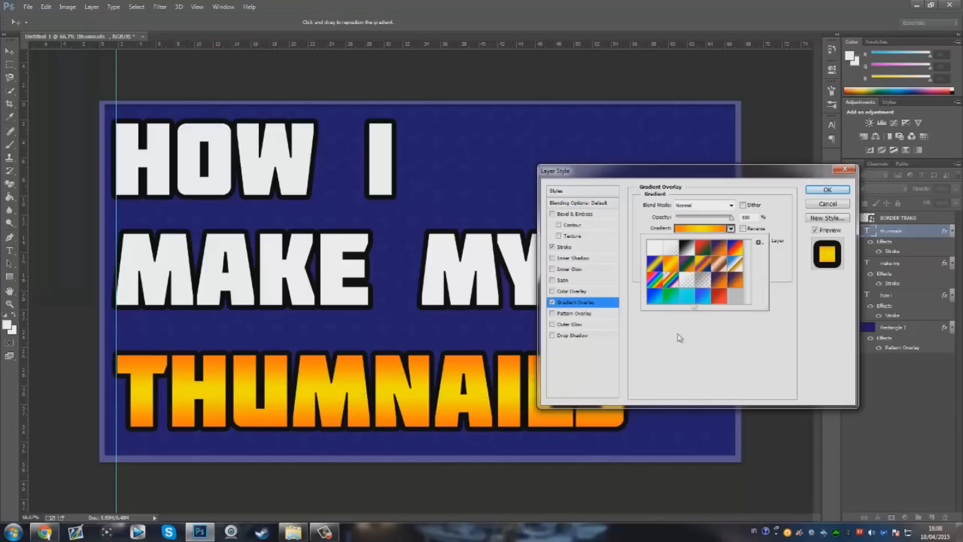
left_click(685, 299)
left_click(721, 297)
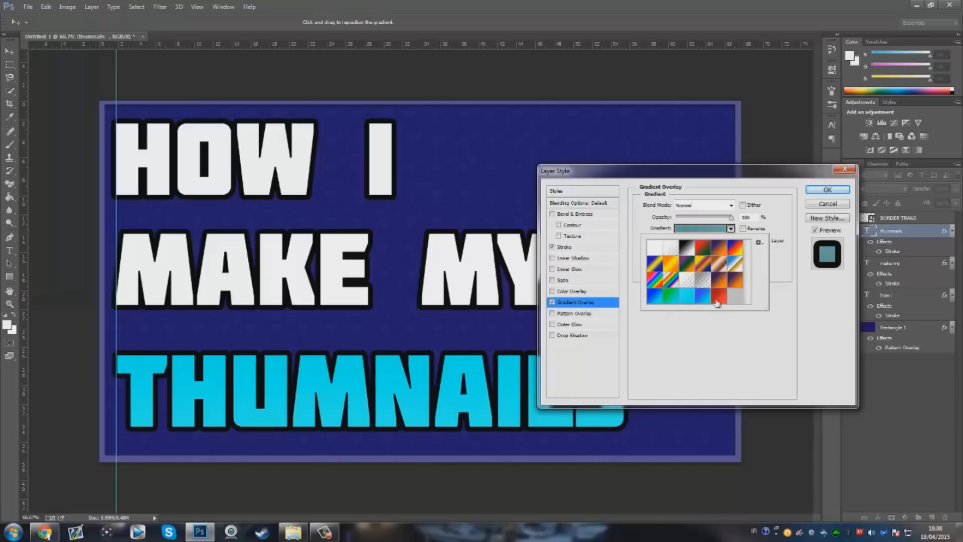
left_click(726, 287)
left_click(688, 265)
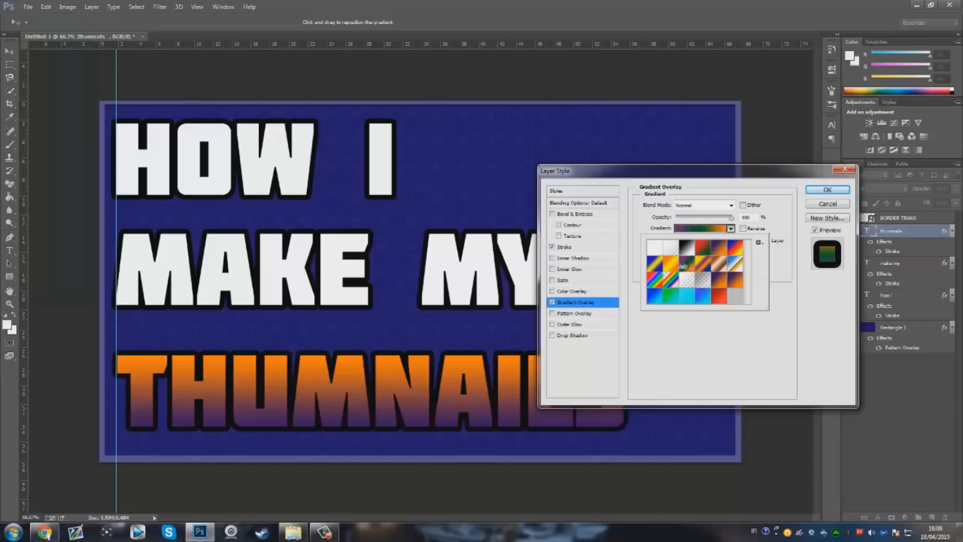
left_click(658, 248)
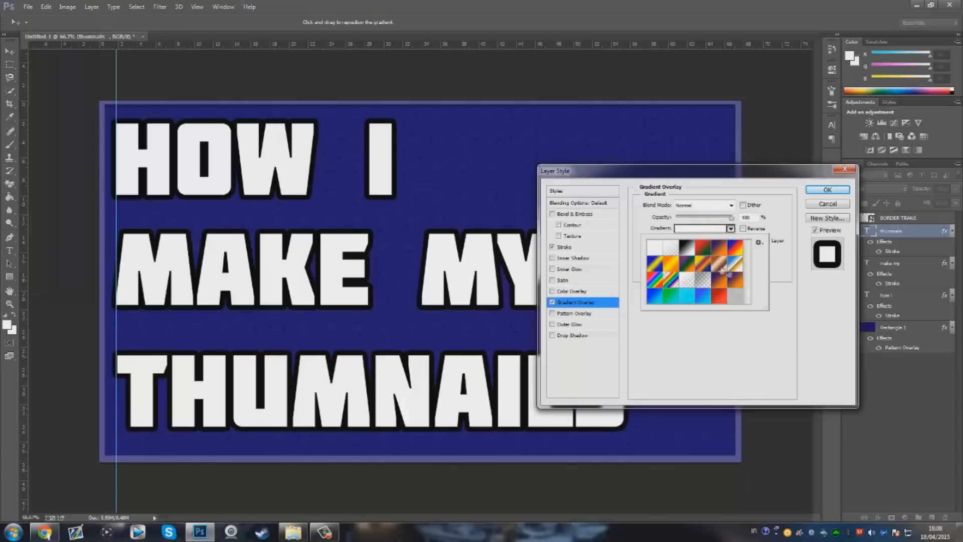
left_click(719, 300)
Try a blue-to-cyan gradient preset on "THUMNAILS" and customize it with a red (ff0000) middle colour stop
left_click(706, 299)
left_click(683, 351)
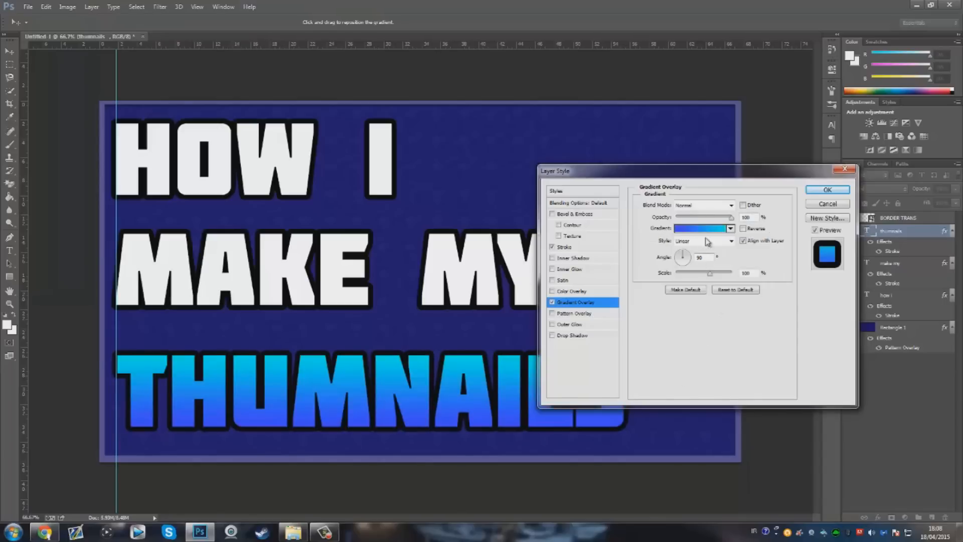
left_click(689, 232)
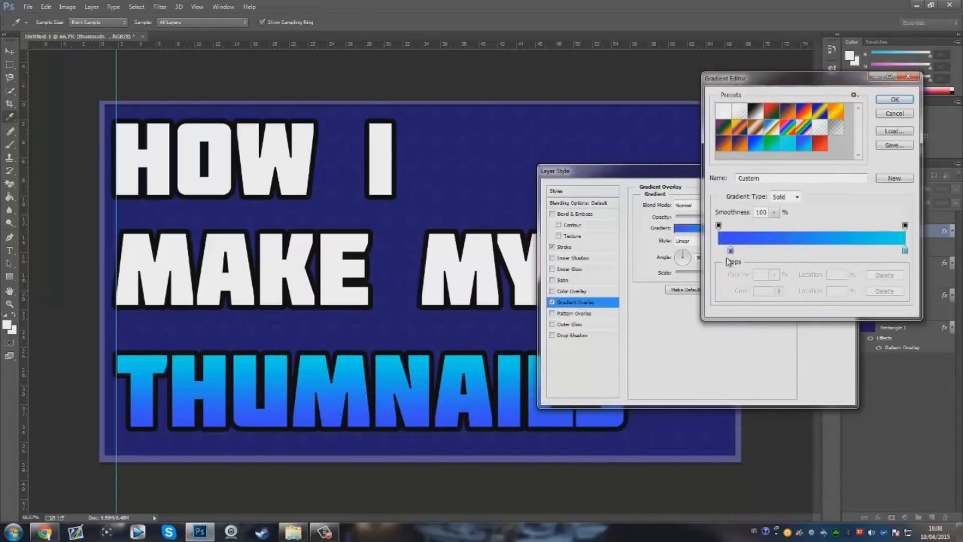
left_click_drag(745, 250, 788, 254)
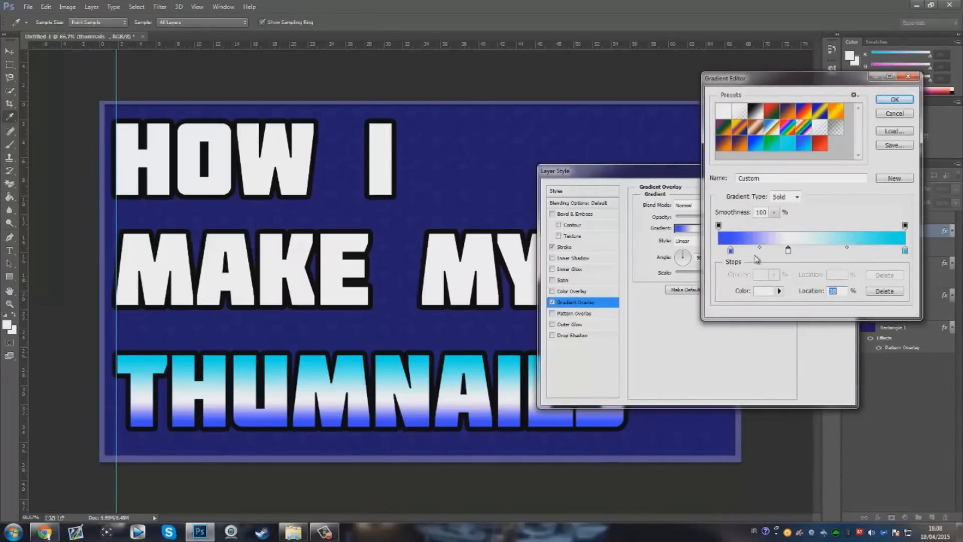
left_click_drag(731, 251, 756, 253)
left_click(789, 250)
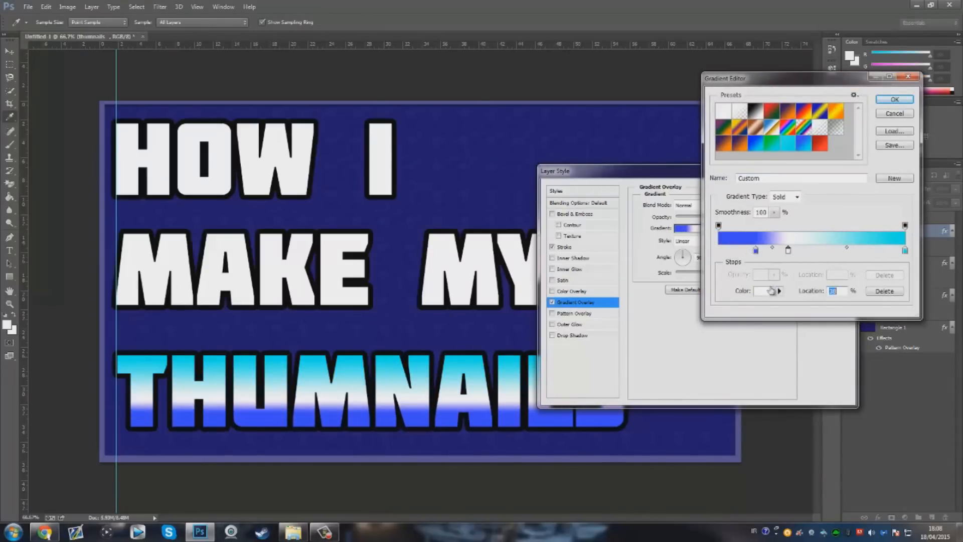
left_click(768, 292)
left_click_drag(426, 397, 327, 319)
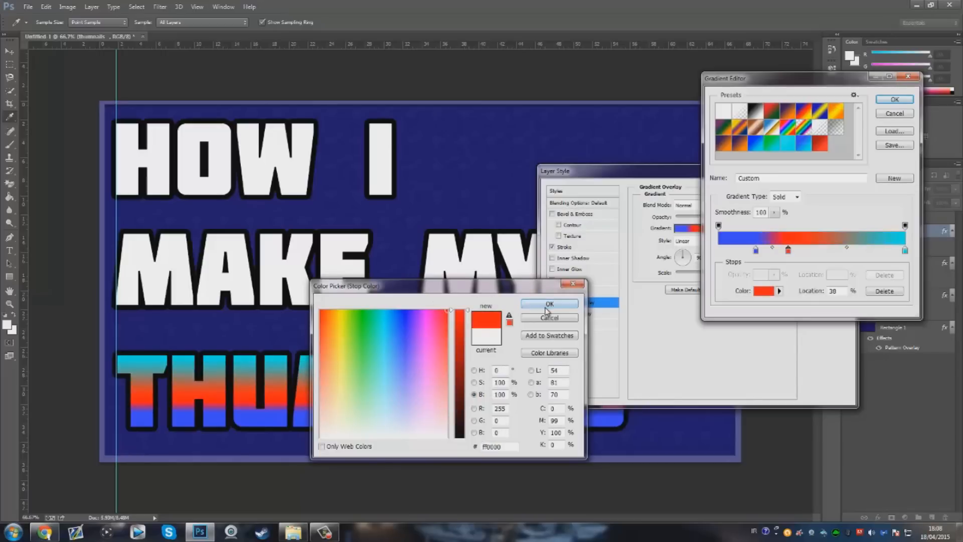
left_click(546, 305)
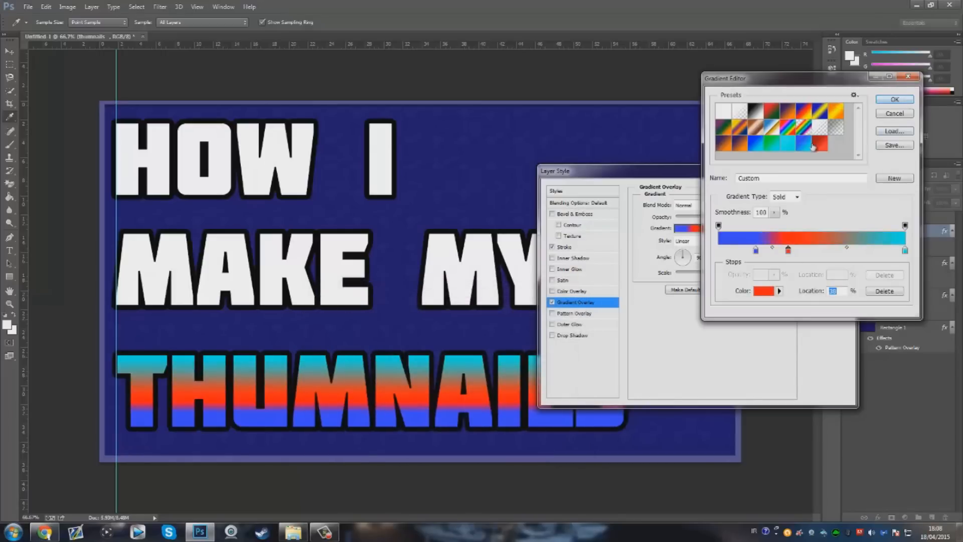
left_click(909, 76)
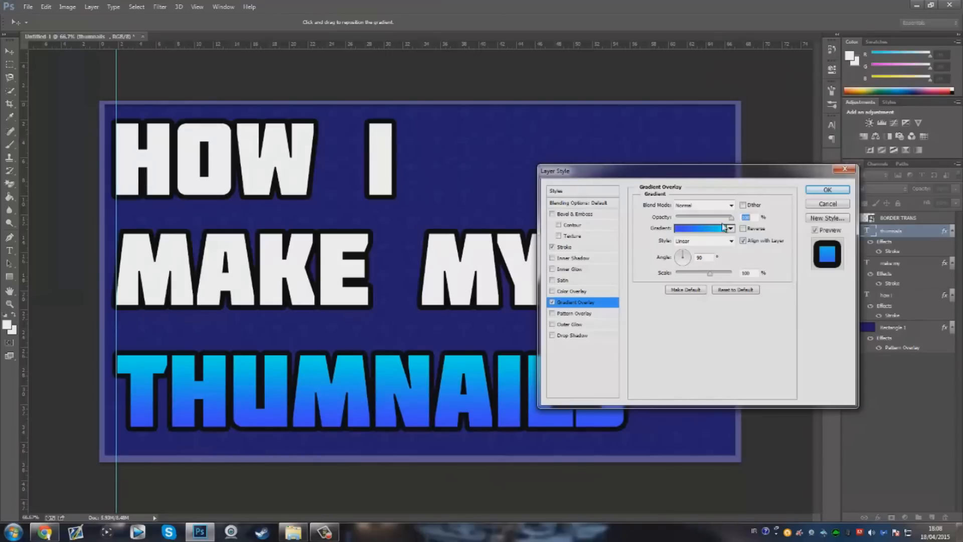
Apply the semi-transparent dark gradient preset to "THUMNAILS" and give "MAKE MY" and "HOW I" the same gradient overlay
left_click(731, 228)
left_click(695, 246)
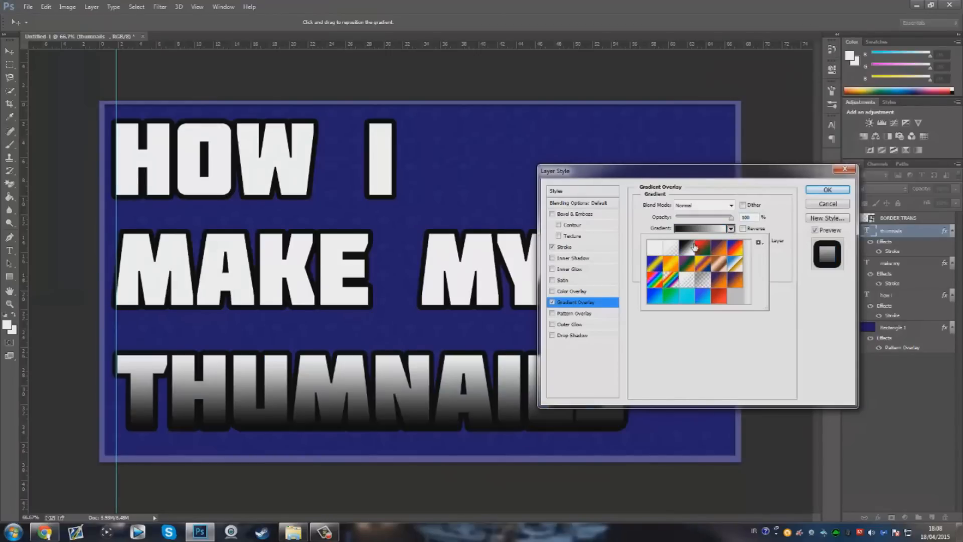
left_click(684, 284)
left_click(707, 284)
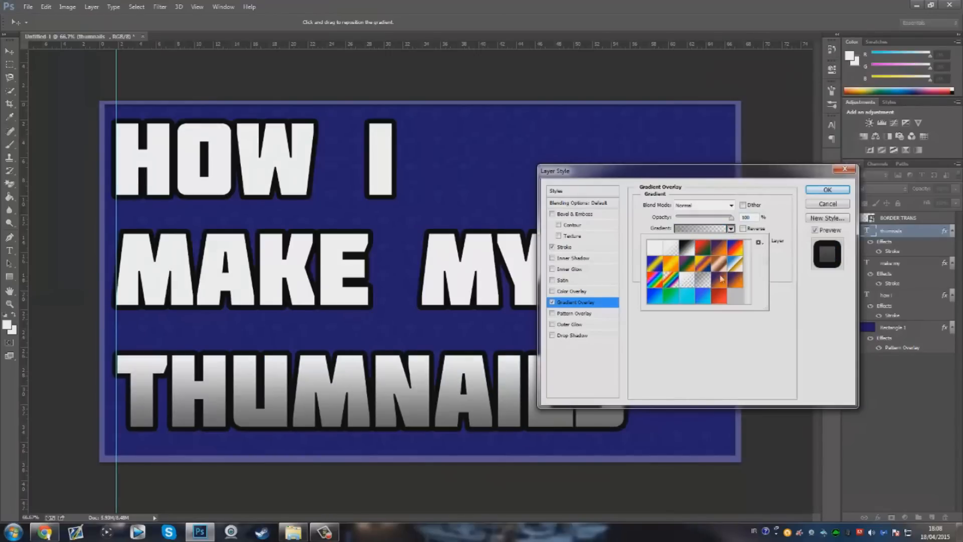
left_click(831, 191)
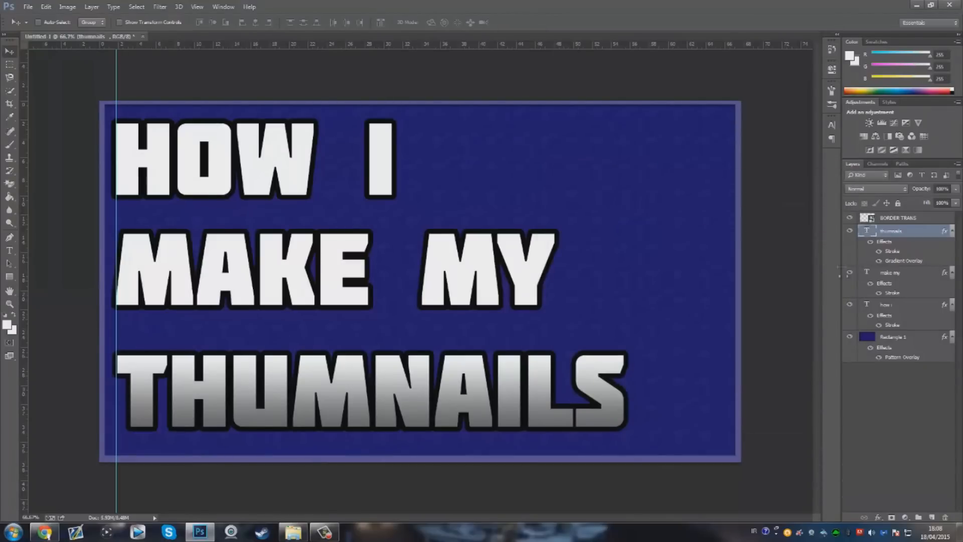
left_click(916, 281)
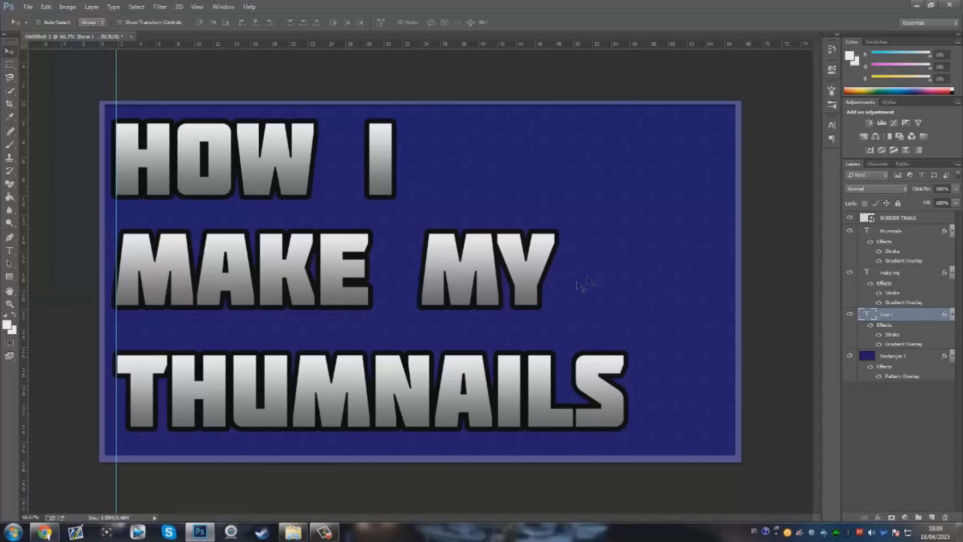
Switch to Chrome to view the Photoshop logo PNG in the image search results, and return to Photoshop
left_click(33, 533)
left_click(84, 5)
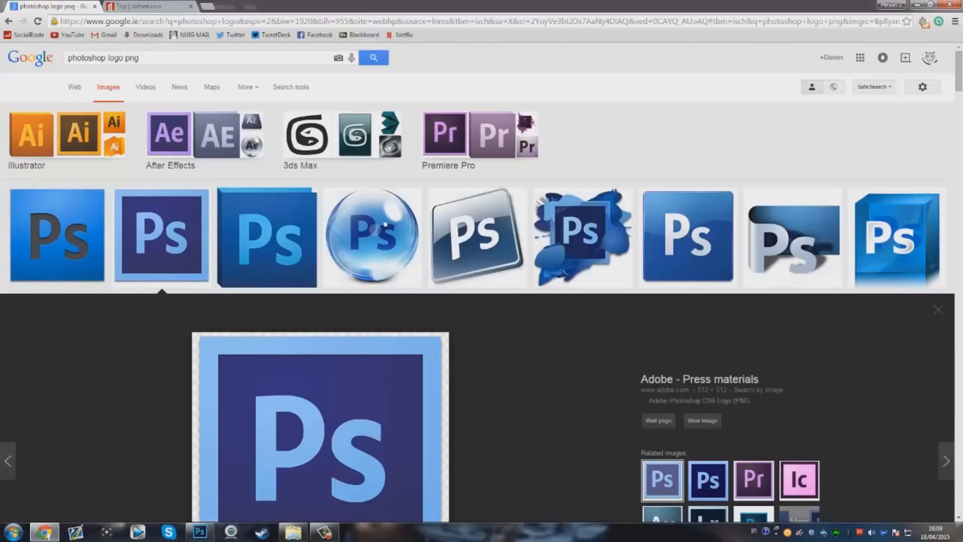
left_click(199, 532)
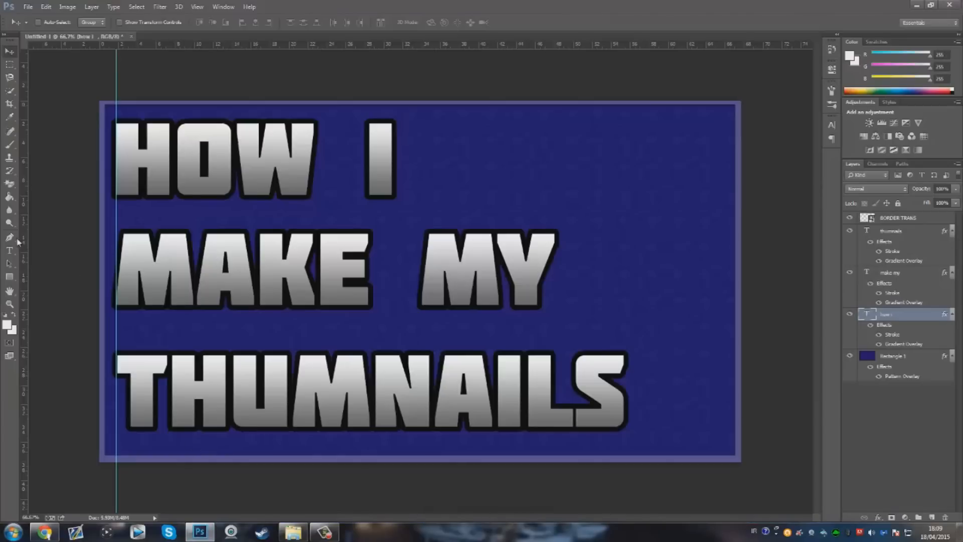
Select the Magic Eraser tool among the eraser tools and switch back to the Move tool
left_click(15, 184)
right_click(8, 185)
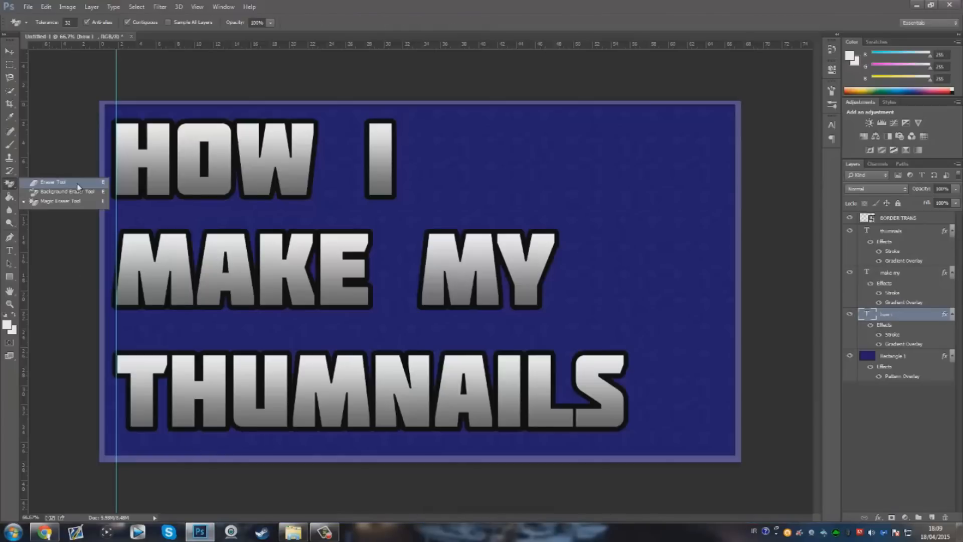
left_click(45, 204)
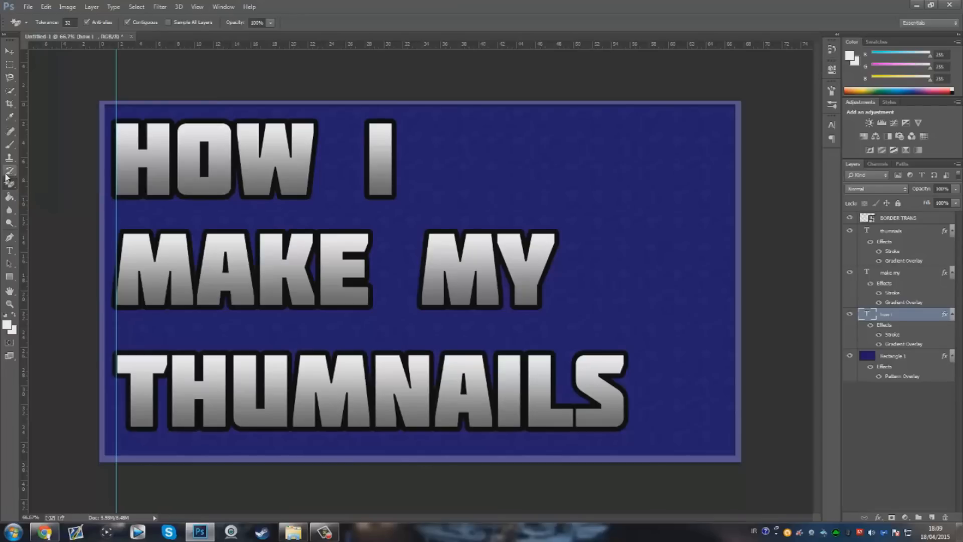
left_click(9, 52)
Place the Photoshop logo file from the desktop into the thumbnail and enlarge it to about 162%
left_click(935, 531)
left_click(961, 532)
left_click_drag(19, 234, 588, 236)
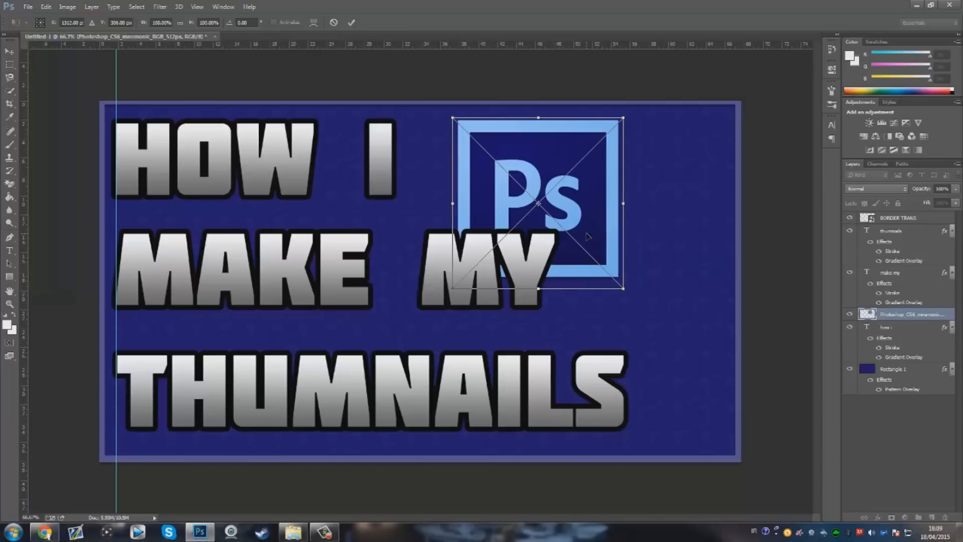
left_click_drag(624, 289, 740, 387)
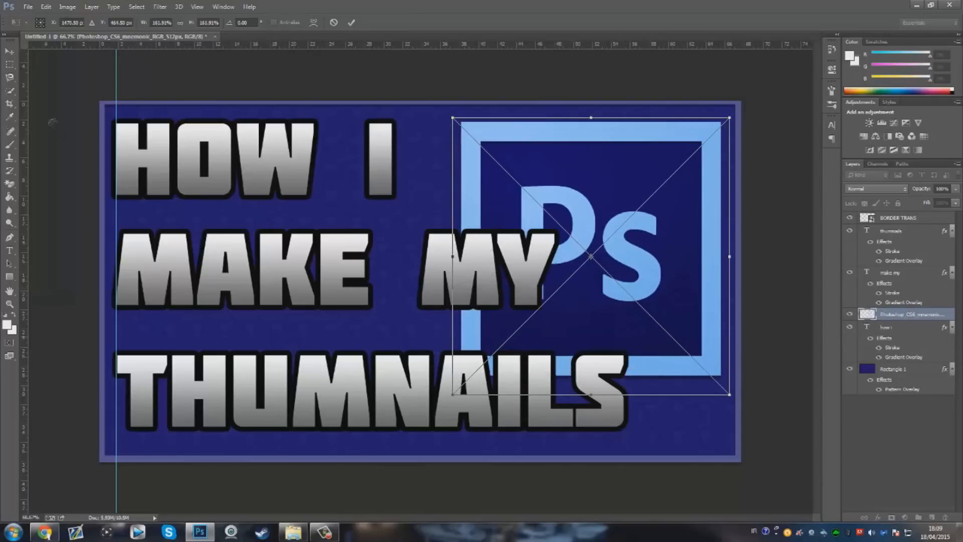
left_click(9, 52)
left_click(435, 197)
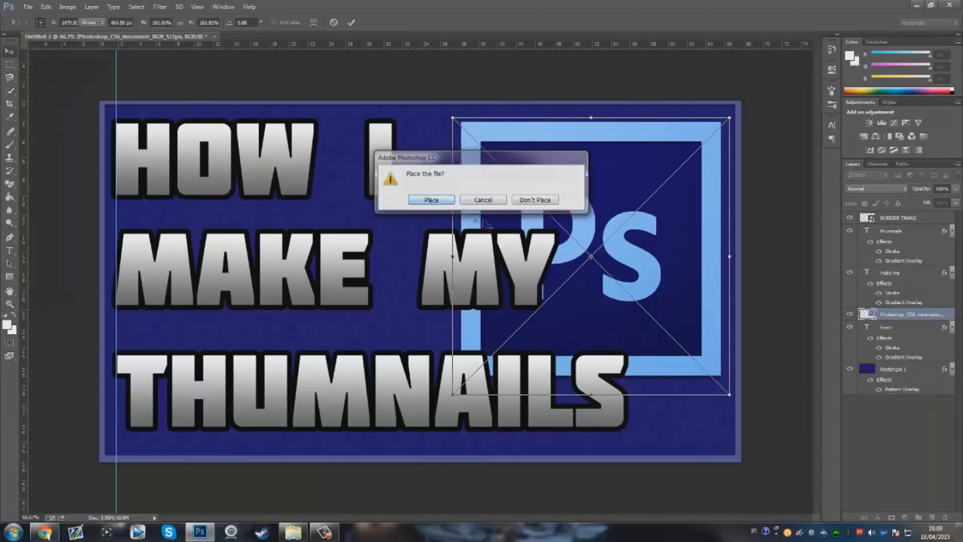
Move the logo layer beneath all text layers, just above the background rectangle, and fine-tune the logo's position
left_click_drag(613, 252, 621, 261)
left_click_drag(903, 314, 913, 363)
left_click_drag(653, 281, 646, 273)
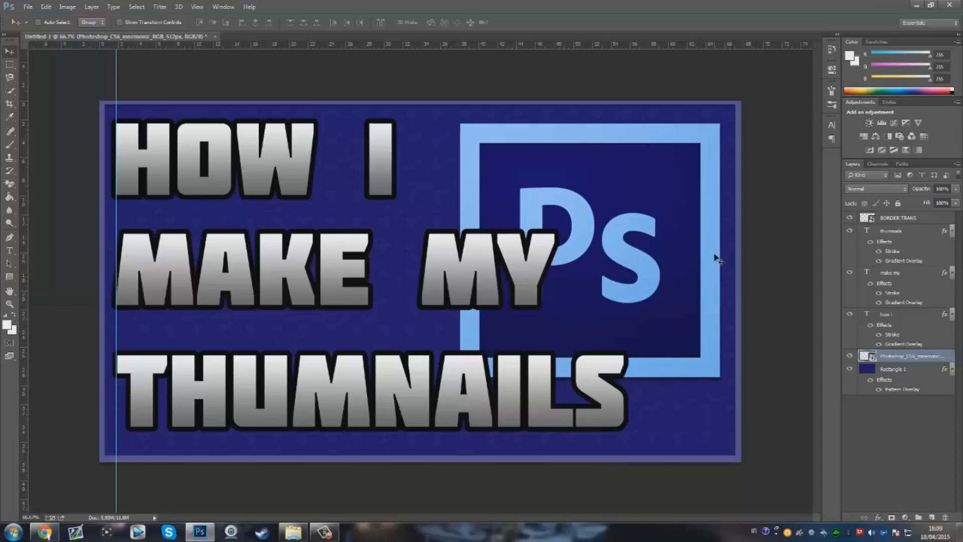
Remove the word "MY" from the "MAKE MY" text line so it reads only "MAKE"
left_click(9, 250)
left_click(431, 279)
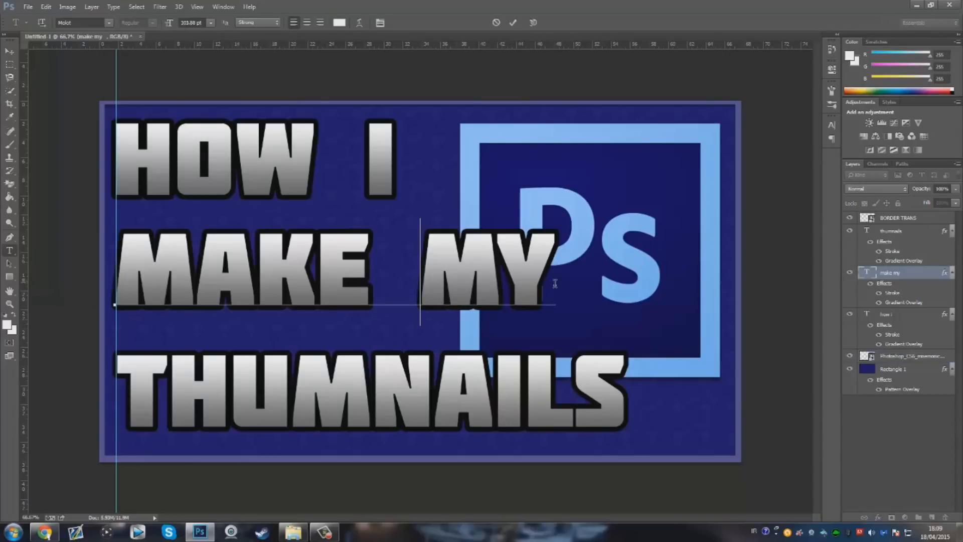
left_click_drag(421, 284, 555, 284)
key("ctrl+c")
left_click(496, 283)
key("BackSpace")
key("BackSpace")
left_click_drag(425, 289, 531, 315)
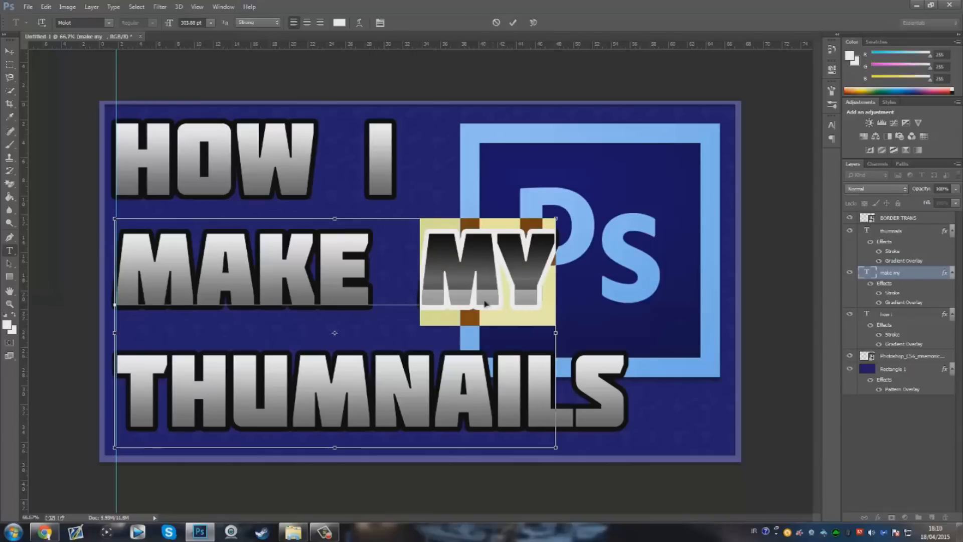
key("BackSpace")
key("BackSpace")
key("BackSpace")
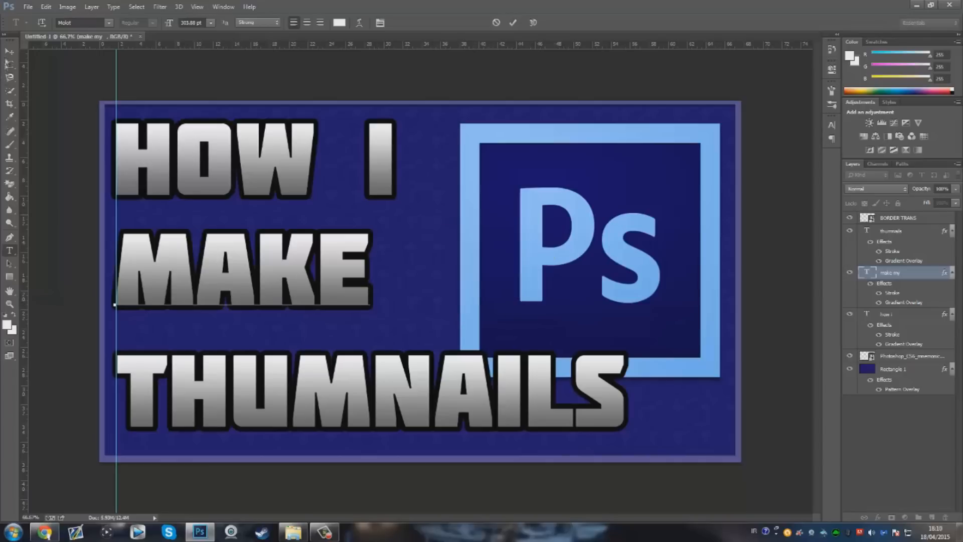
left_click(9, 51)
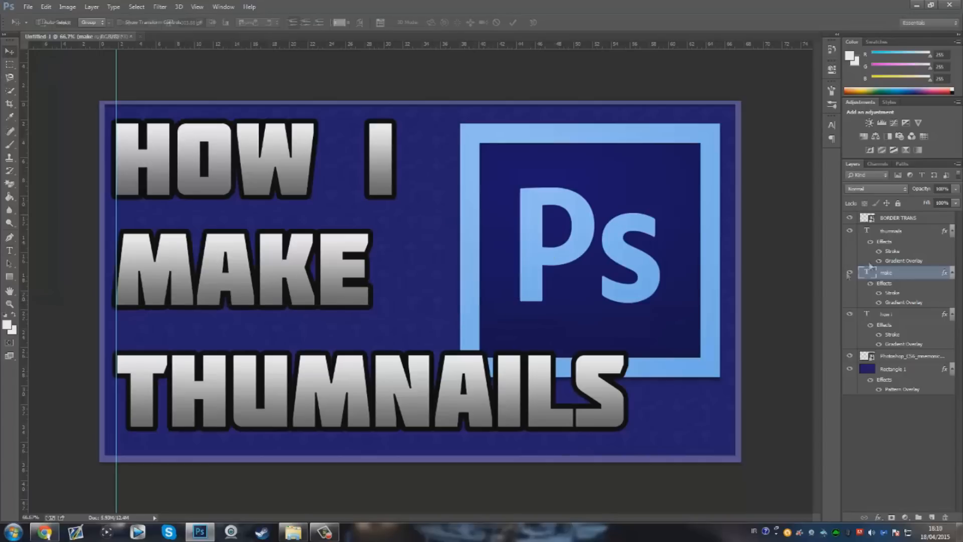
Duplicate the "HOW I" text layer, change the copy's text to "my" and place it closely beside "MAKE"
right_click(900, 318)
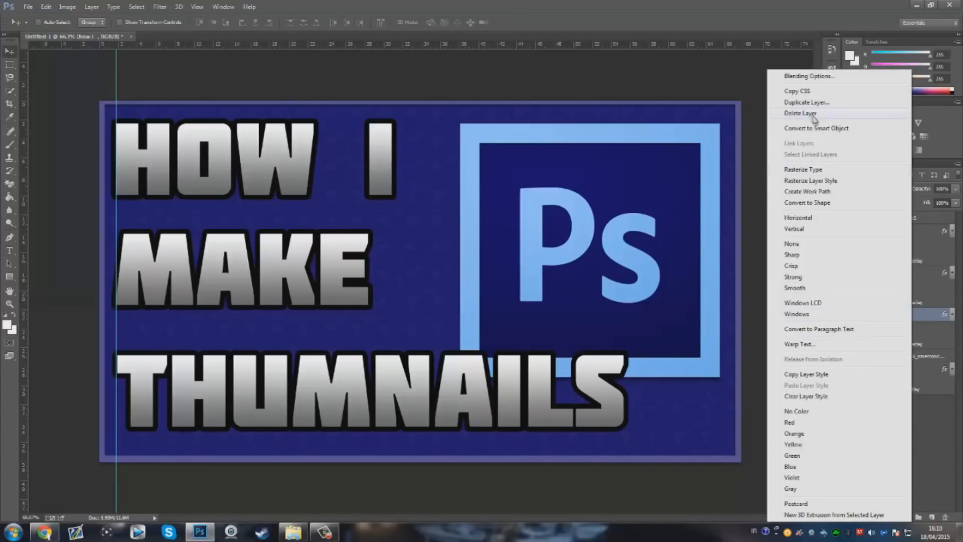
left_click(823, 102)
left_click(569, 166)
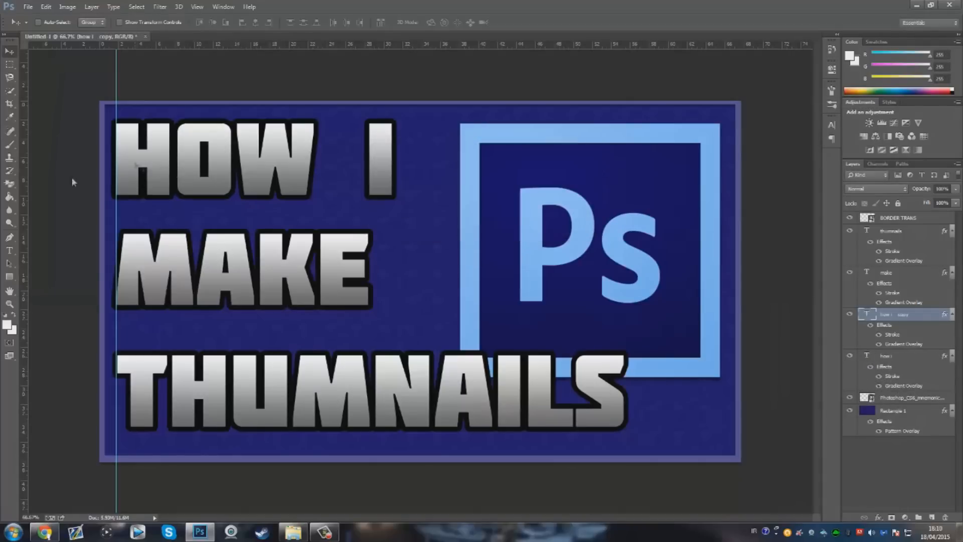
left_click(6, 249)
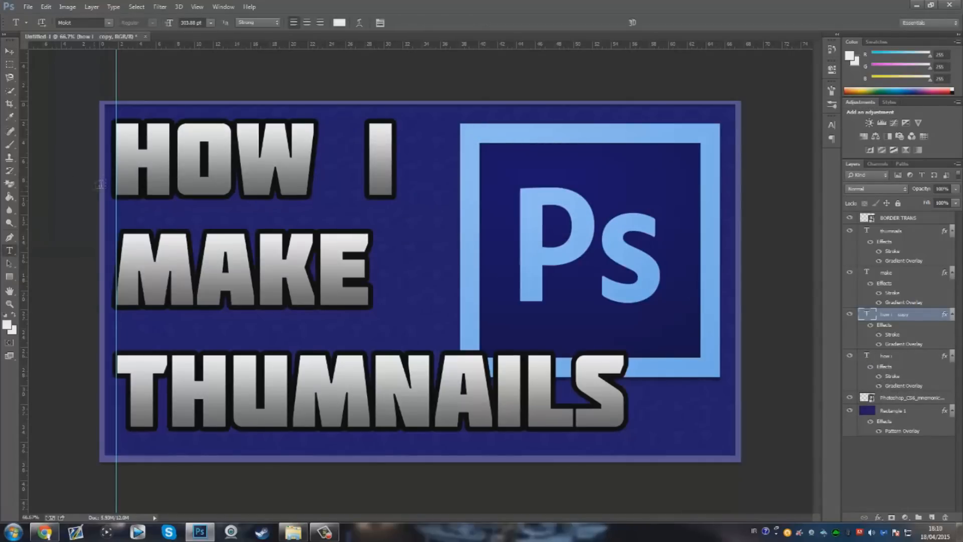
left_click_drag(119, 165, 651, 183)
type("my")
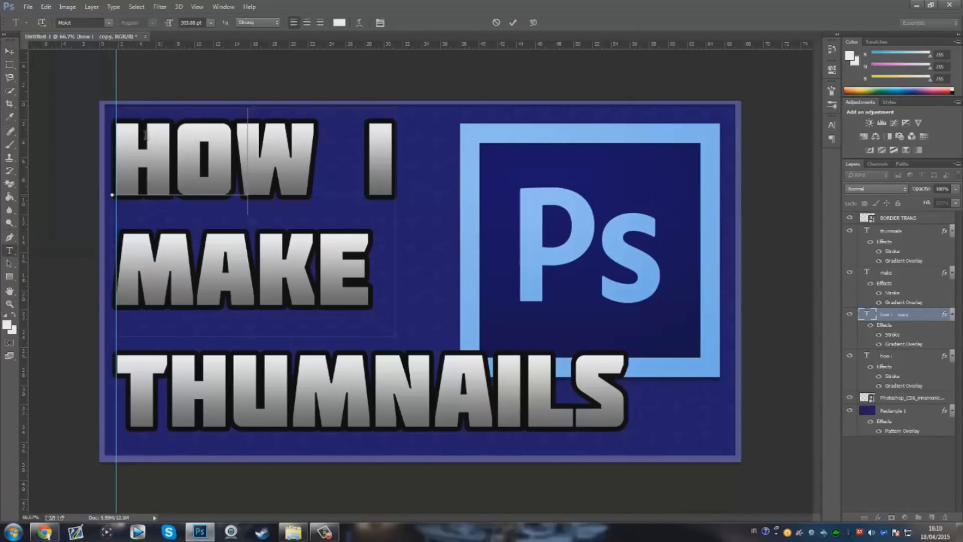
left_click(5, 51)
left_click_drag(293, 161, 548, 266)
left_click_drag(418, 274, 438, 277)
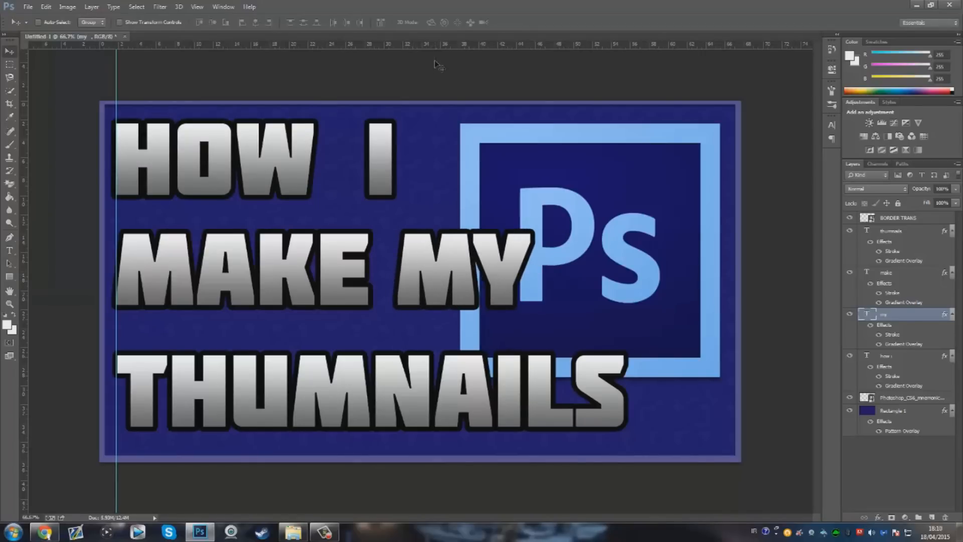
Check the top alignment of "MAKE" and "MY" with a horizontal guide, and remove both it and the vertical guide
left_click_drag(434, 46, 462, 234)
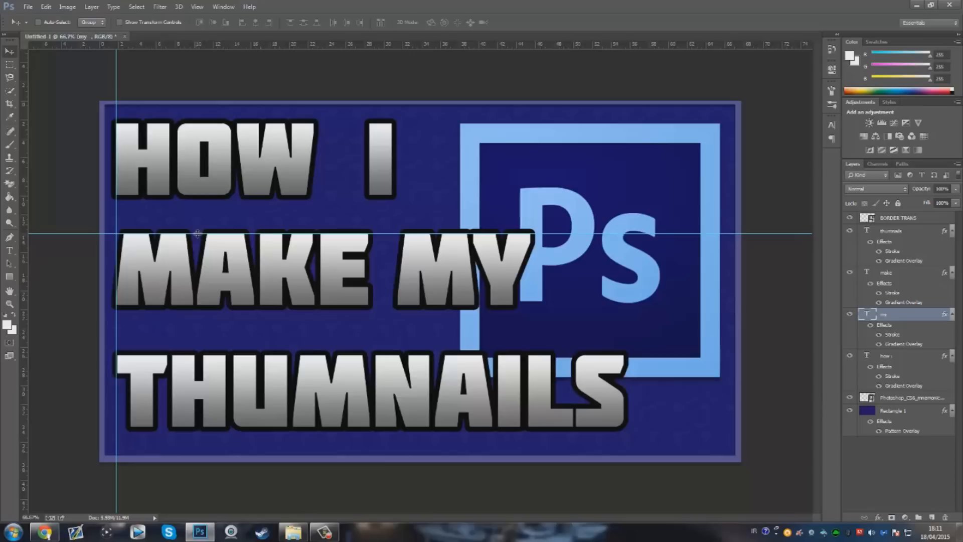
left_click_drag(209, 234, 251, 12)
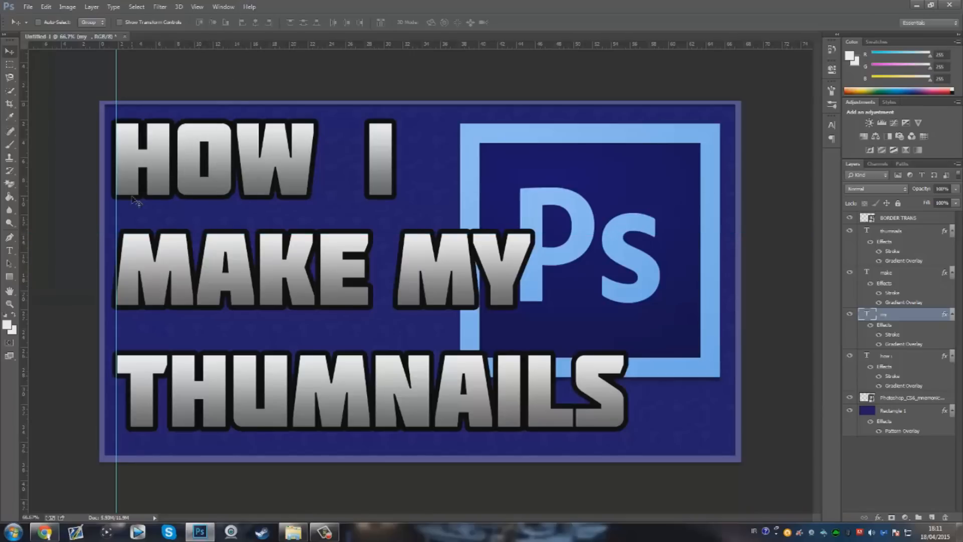
left_click_drag(117, 202, 7, 265)
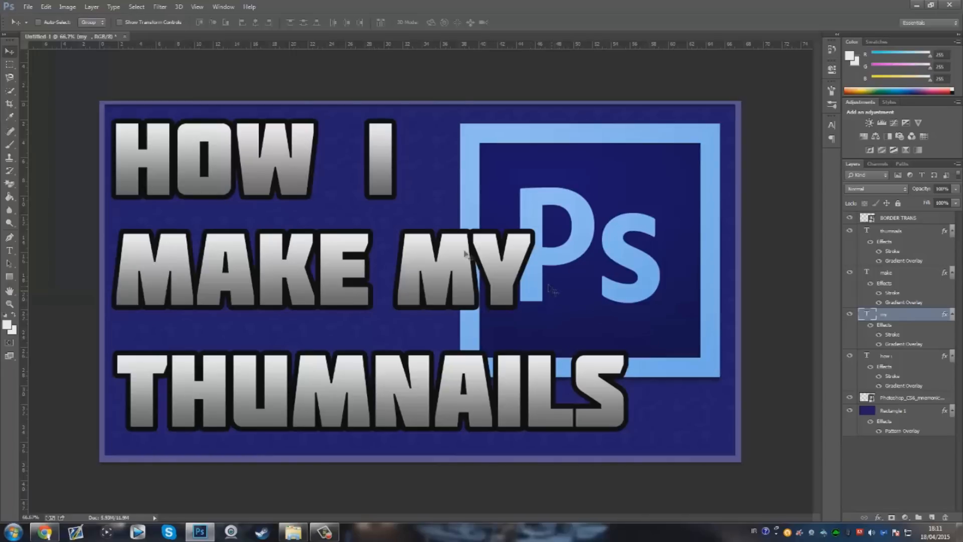
Save the thumbnail to the desktop as a JPEG named "video 1" at quality 12 (Maximum), Baseline ("Standard")
left_click(28, 7)
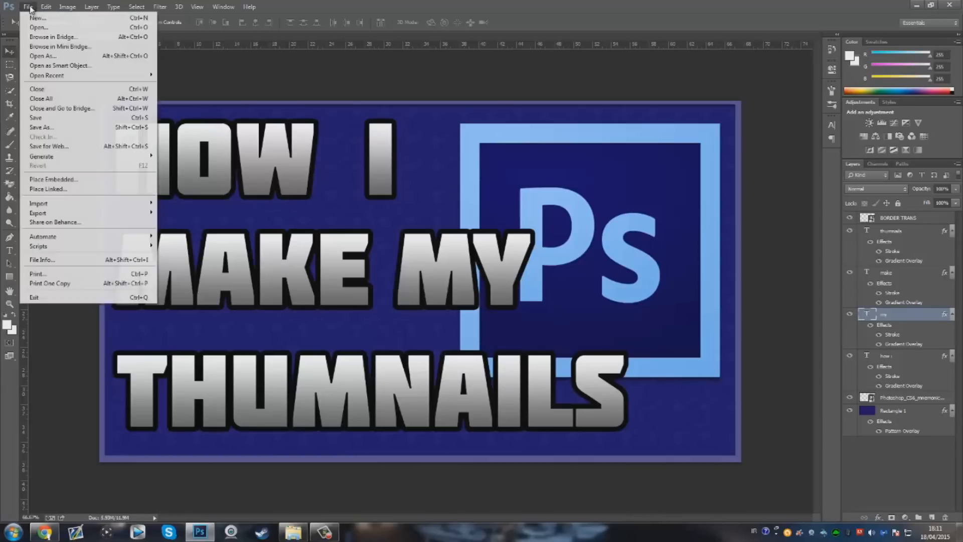
left_click(68, 129)
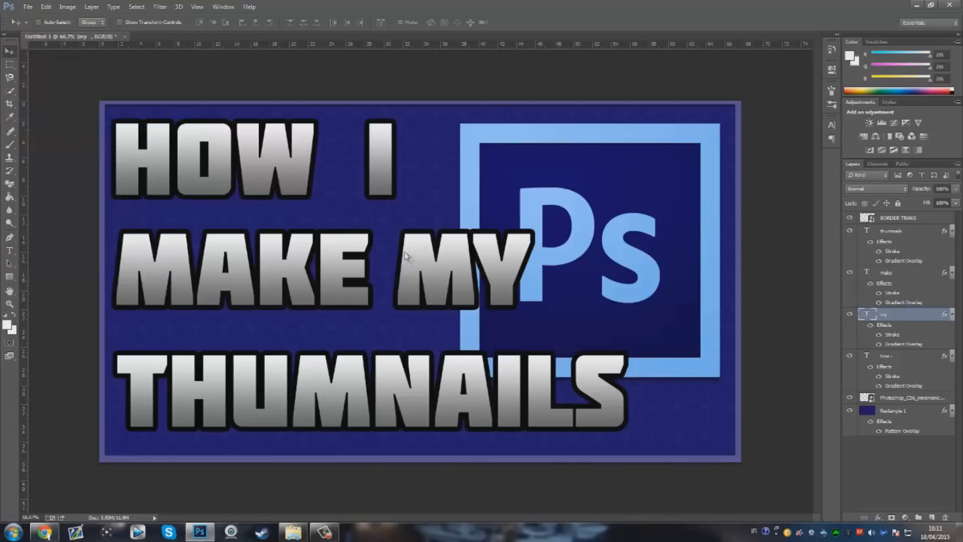
left_click(238, 232)
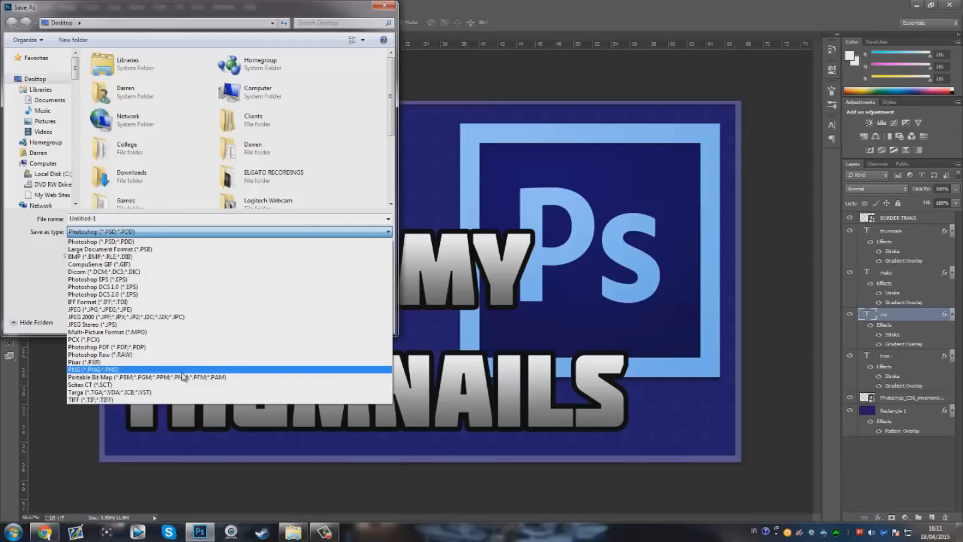
left_click(180, 309)
left_click(120, 218)
type("video 1")
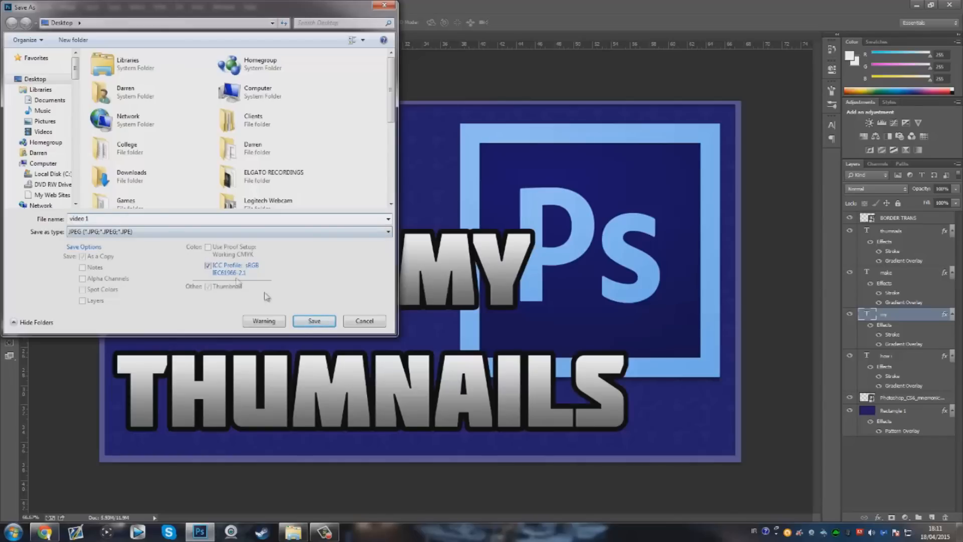
left_click(328, 325)
left_click_drag(505, 192, 529, 202)
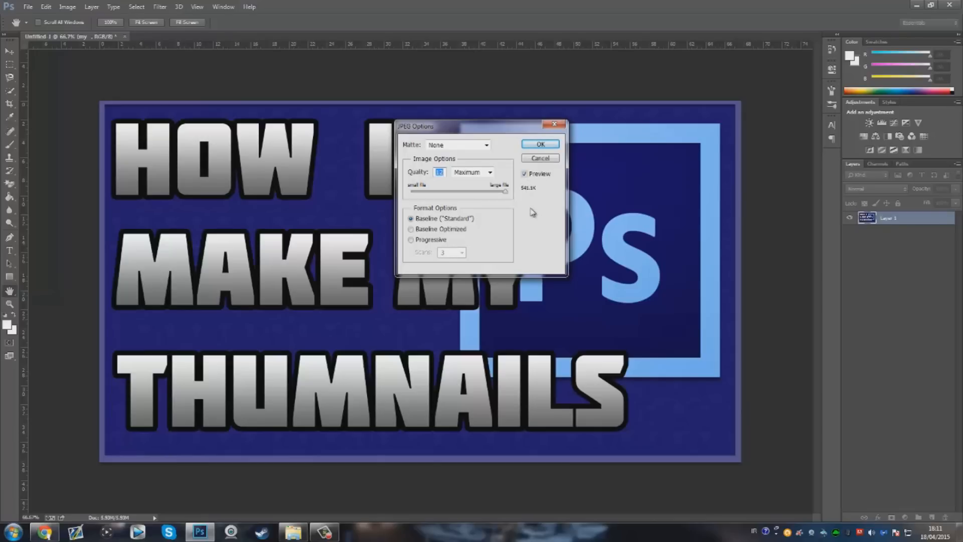
left_click(541, 144)
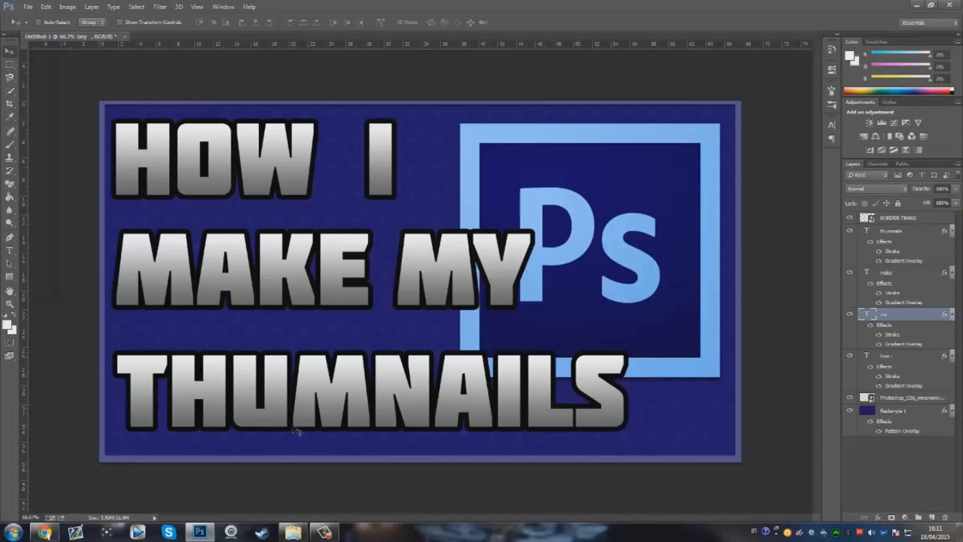
Show the desktop and open the saved thumbnail image to view it
left_click(959, 532)
double_click(19, 275)
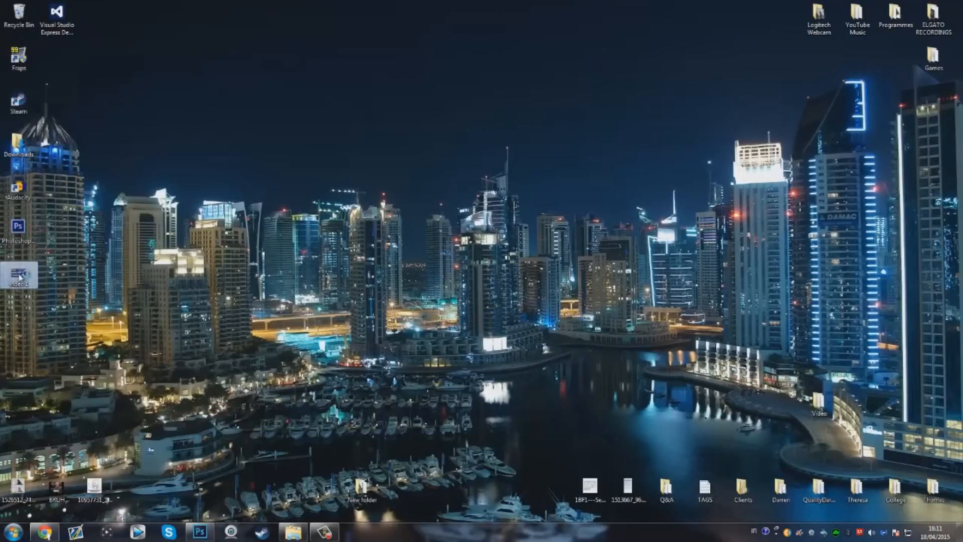